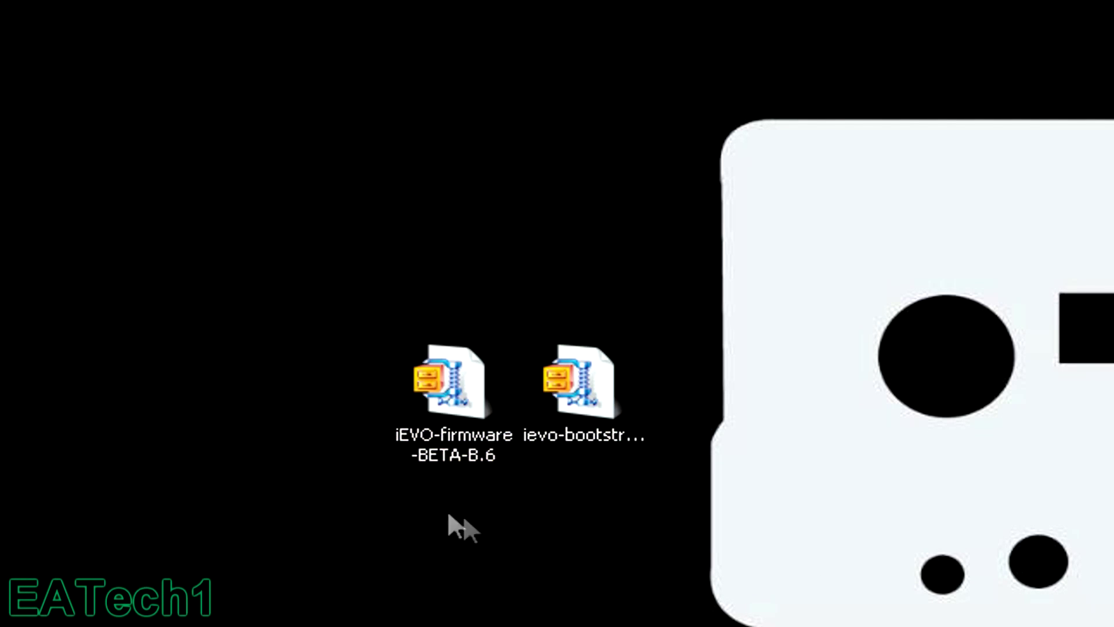
Step: Extract the firmware and bootstrap iEVO zip archives onto the desktop with WinZip
right_click(432, 364)
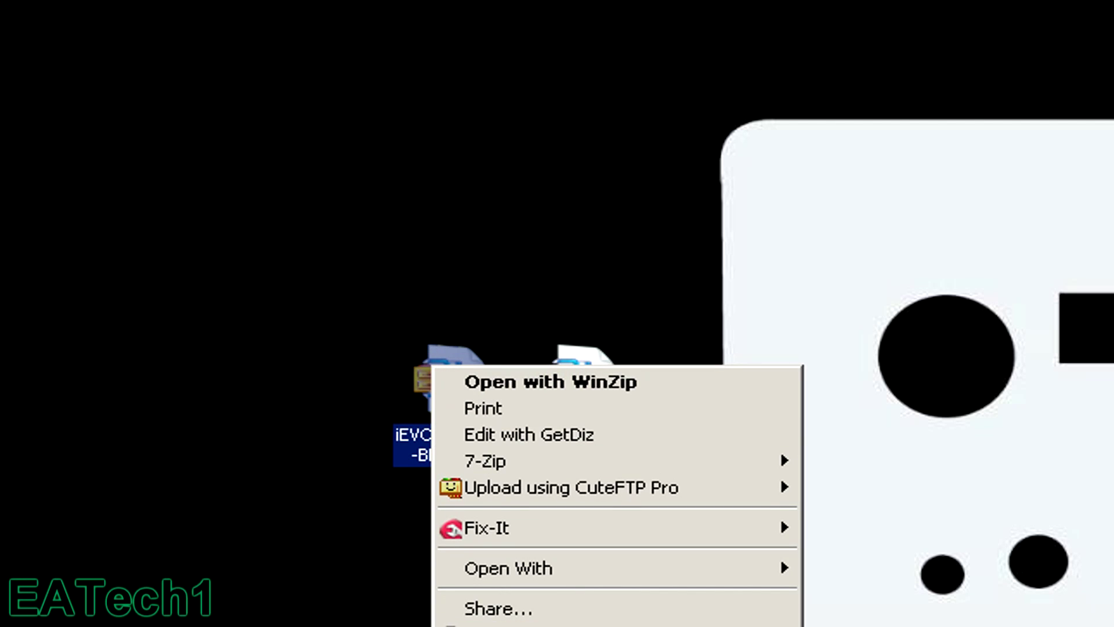
key("Escape")
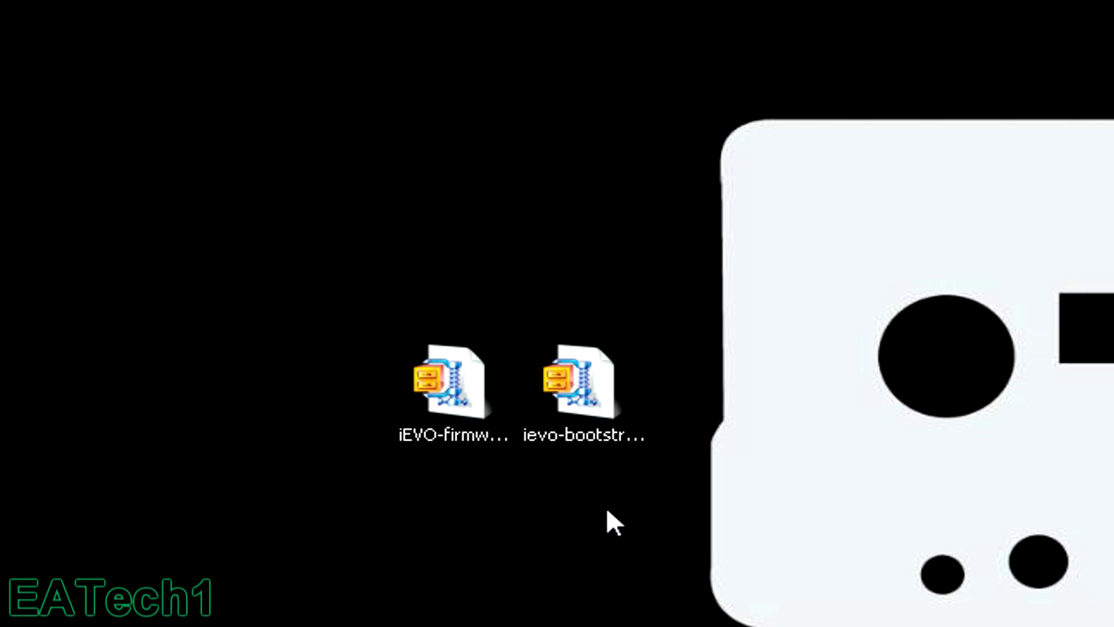
double_click(598, 406)
right_click(597, 406)
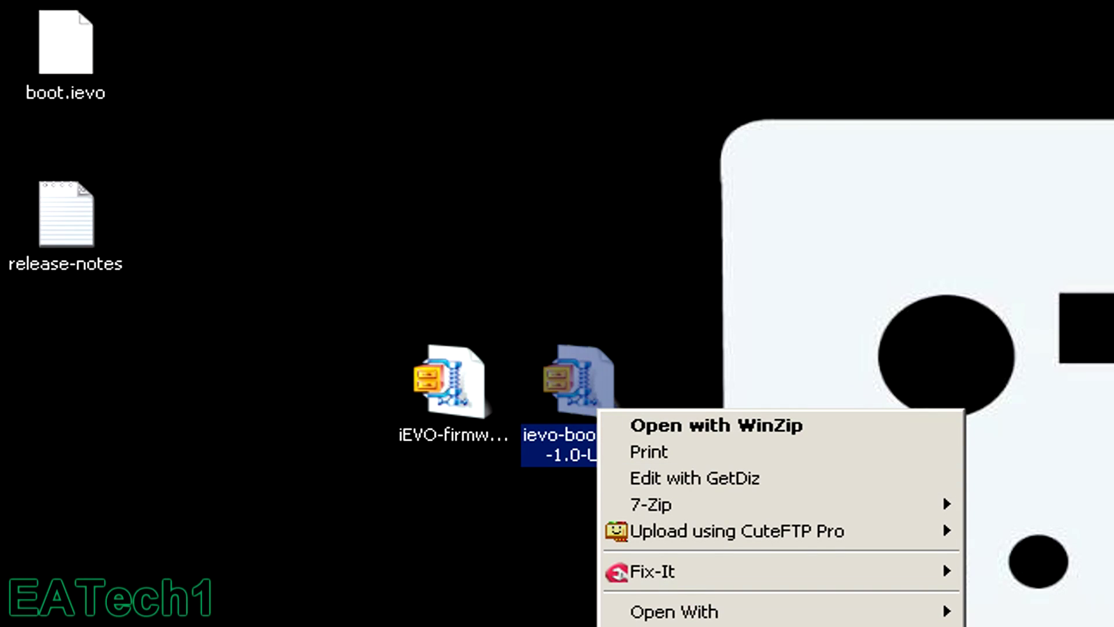
left_click(607, 528)
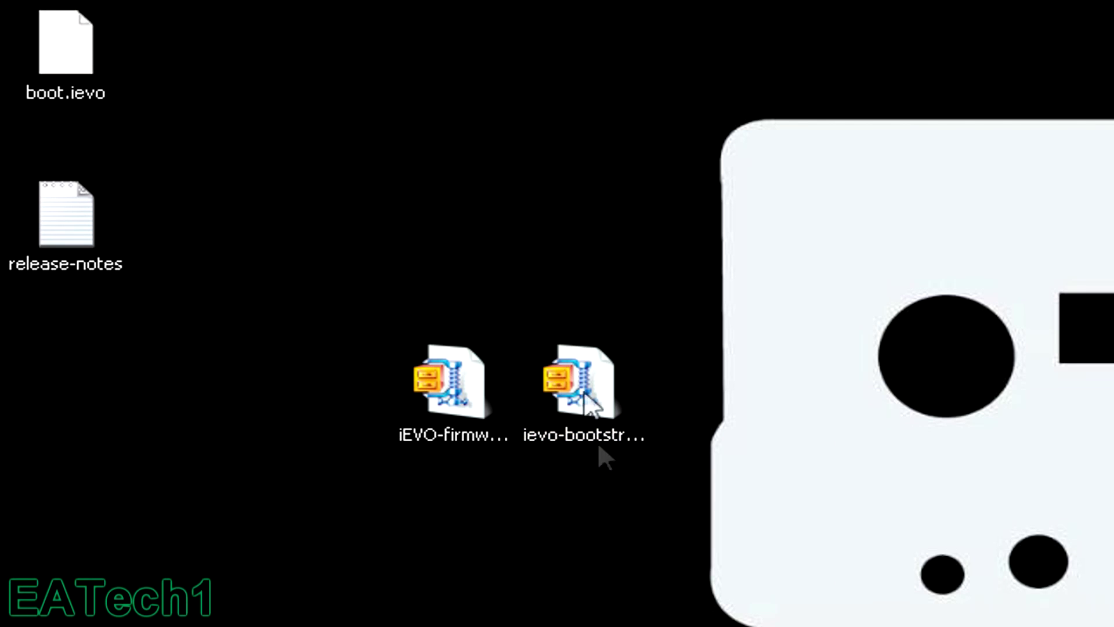
left_click(449, 579)
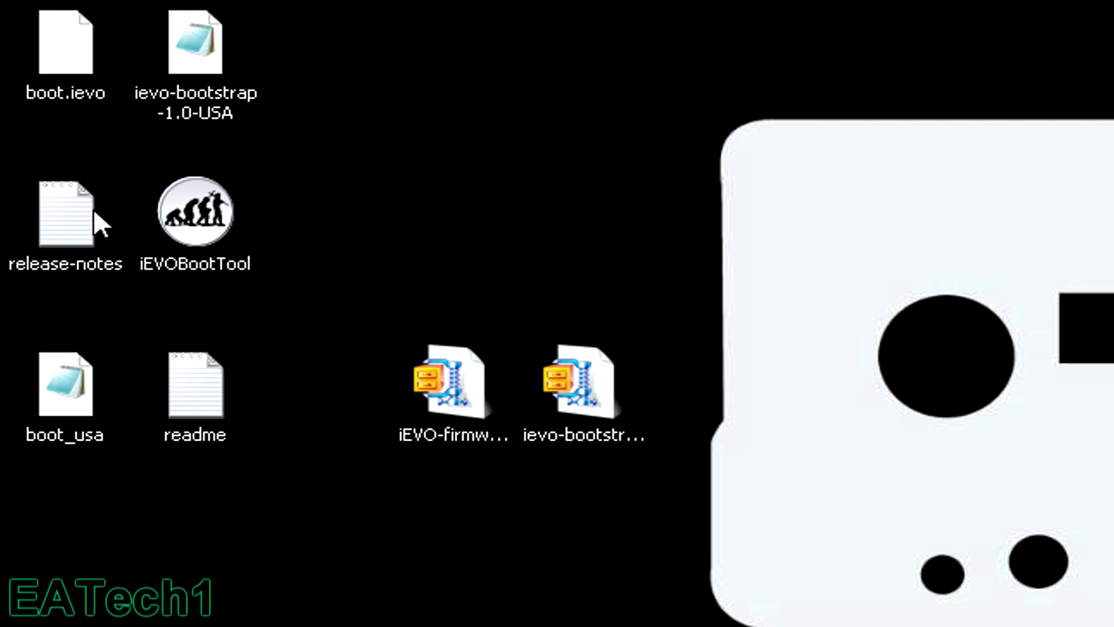
Step: Review boot.ievo, release-notes, boot_usa, the firmware and iEVOBootTool, then open readme in Notepad
left_click(69, 61)
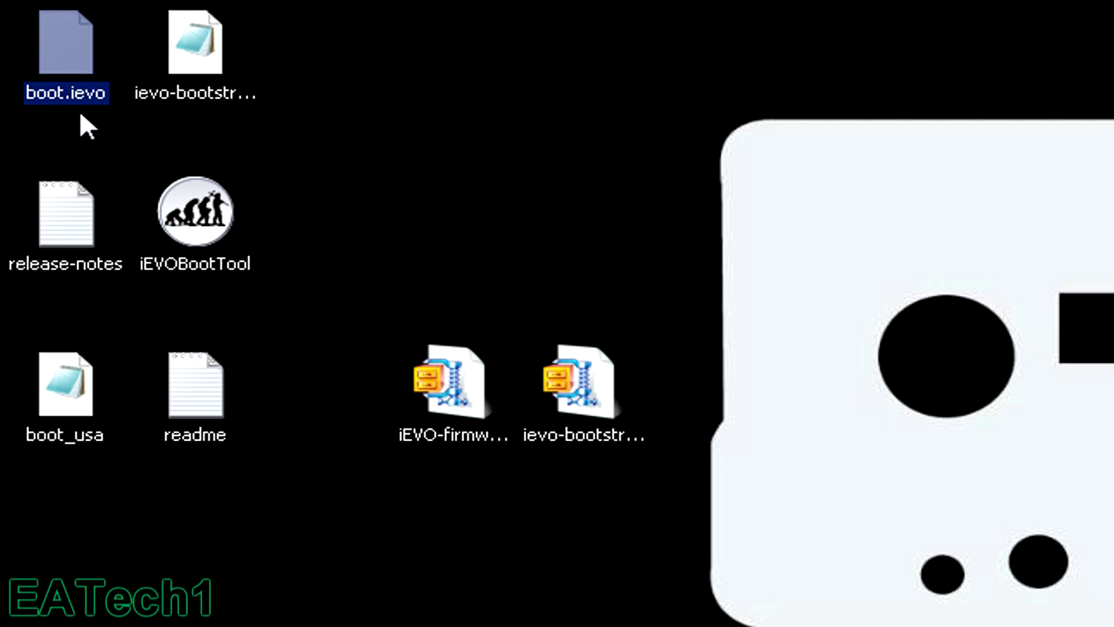
left_click(81, 216)
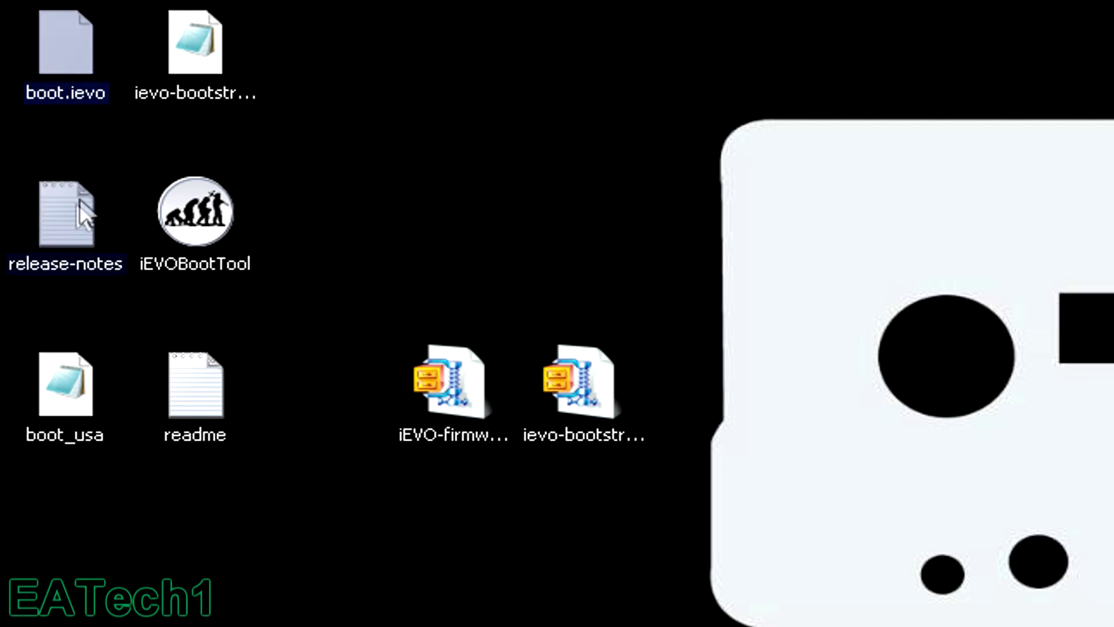
left_click(77, 406)
left_click(185, 74)
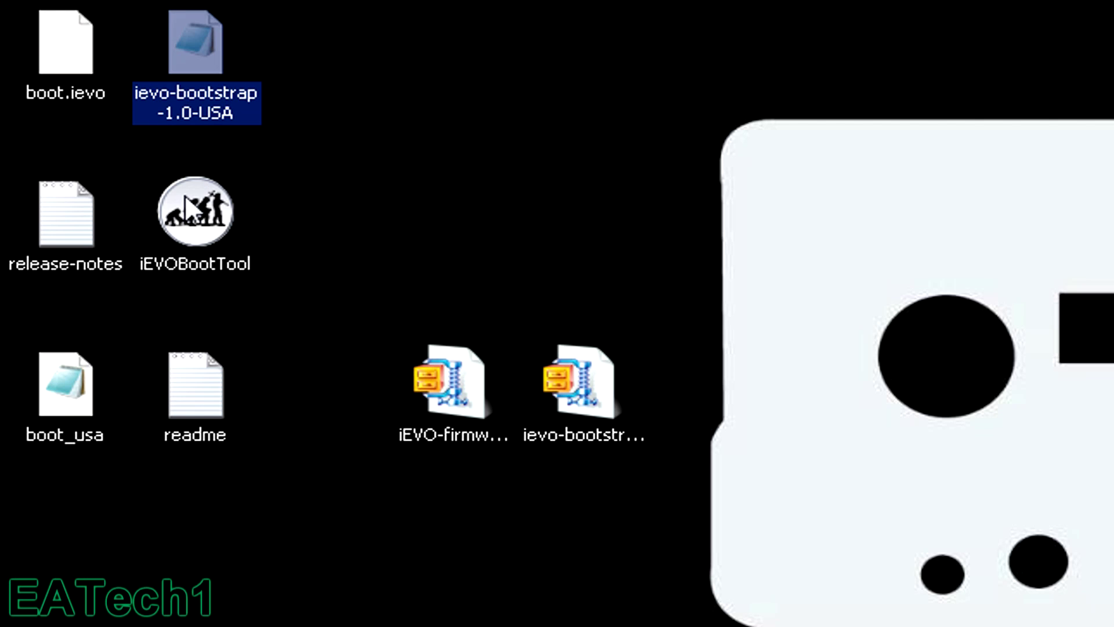
left_click(198, 210)
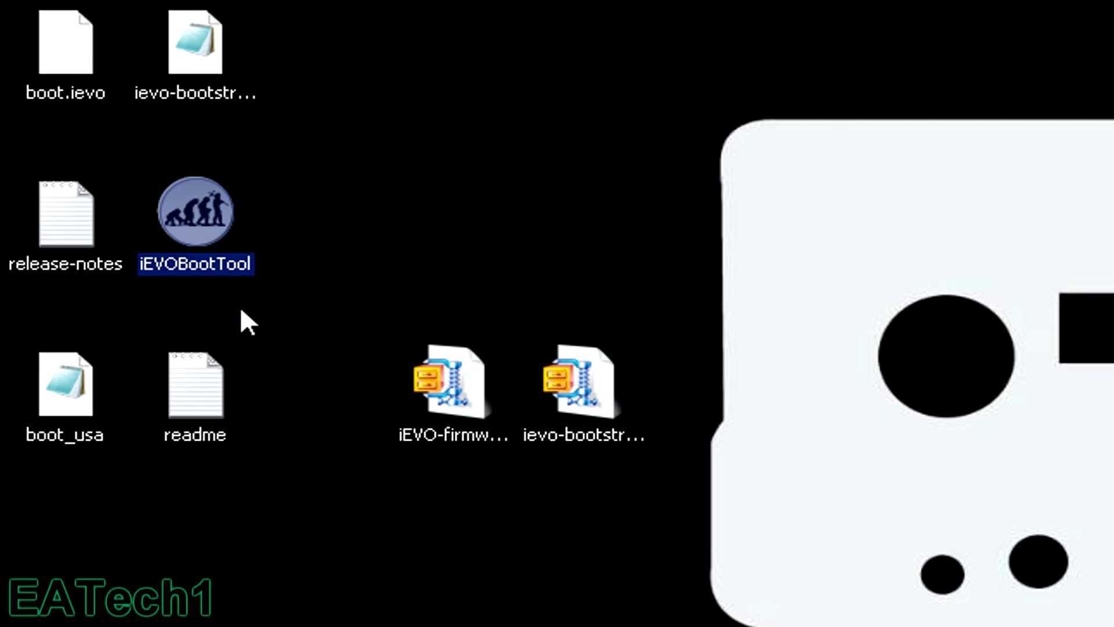
left_click(200, 366)
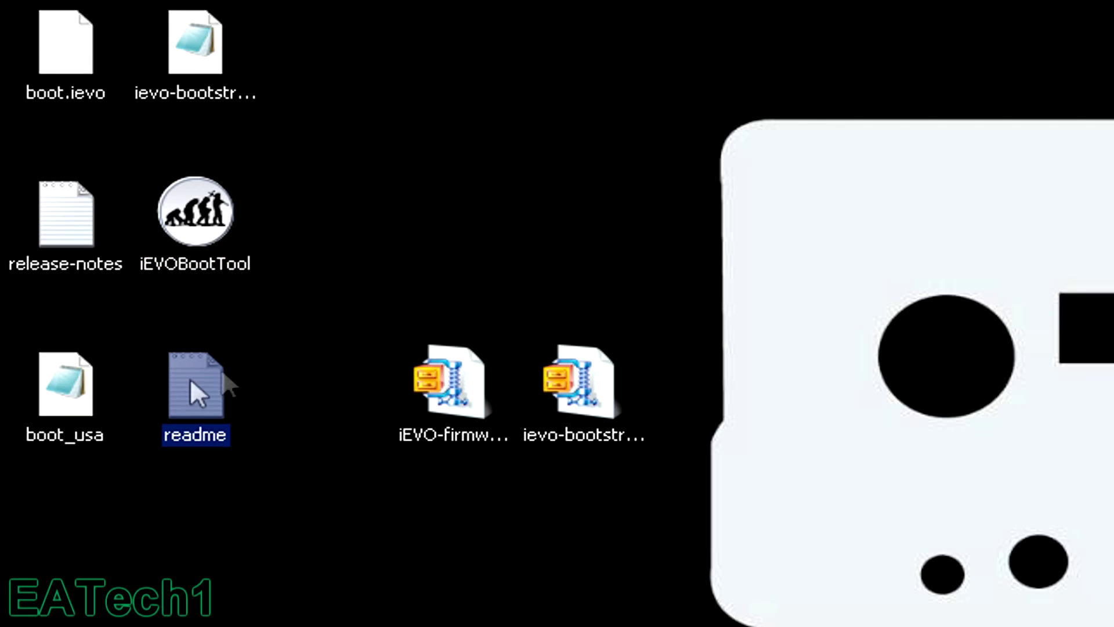
double_click(192, 383)
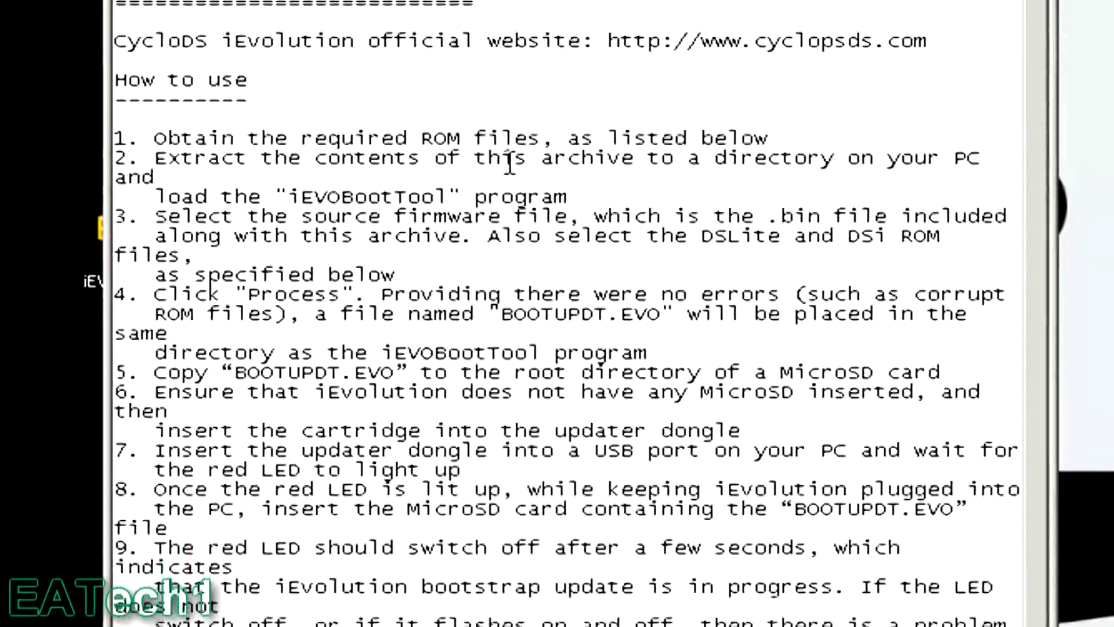
Step: Highlight the ROM step, then MechAssault - Phantom War (U) and My Healthy Cooking Coach names
left_click_drag(167, 138, 343, 138)
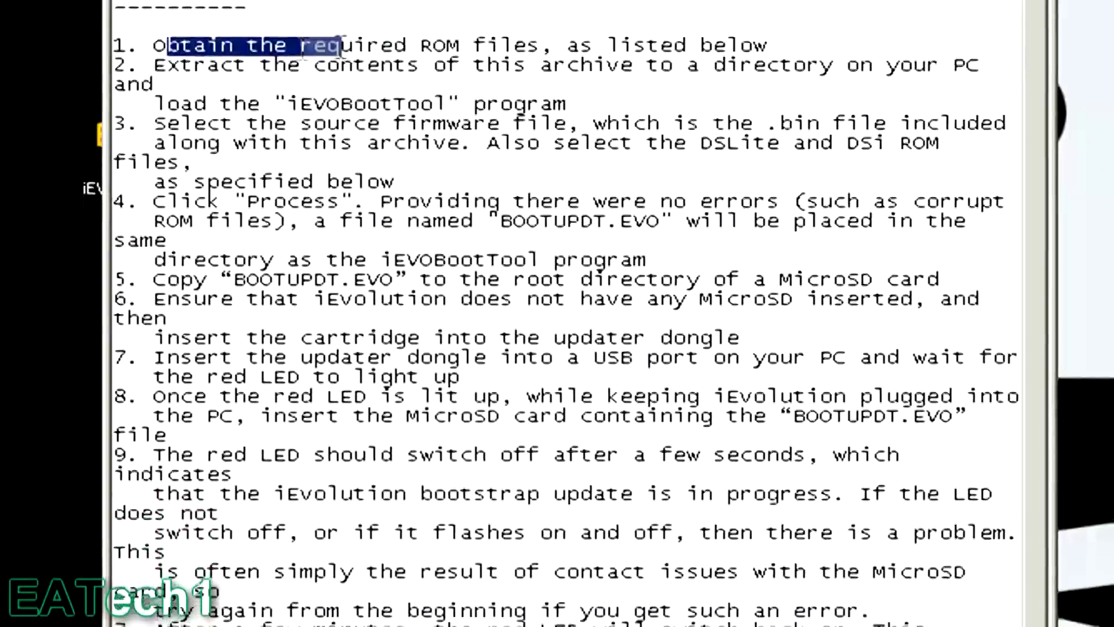
scroll(1012, 168, "down", 3)
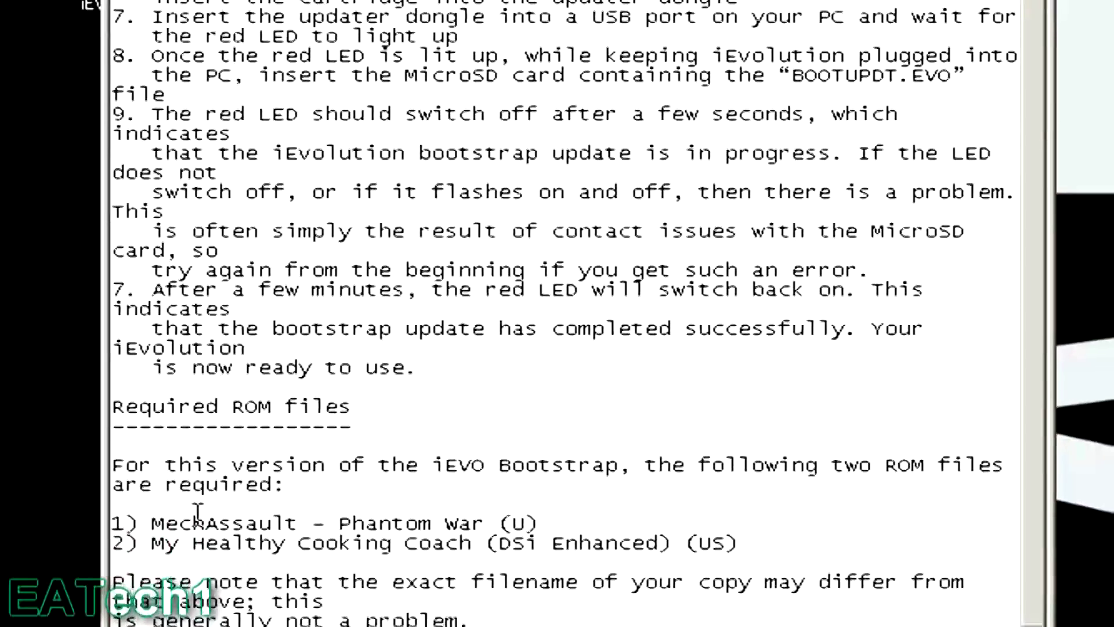
left_click_drag(152, 524, 387, 510)
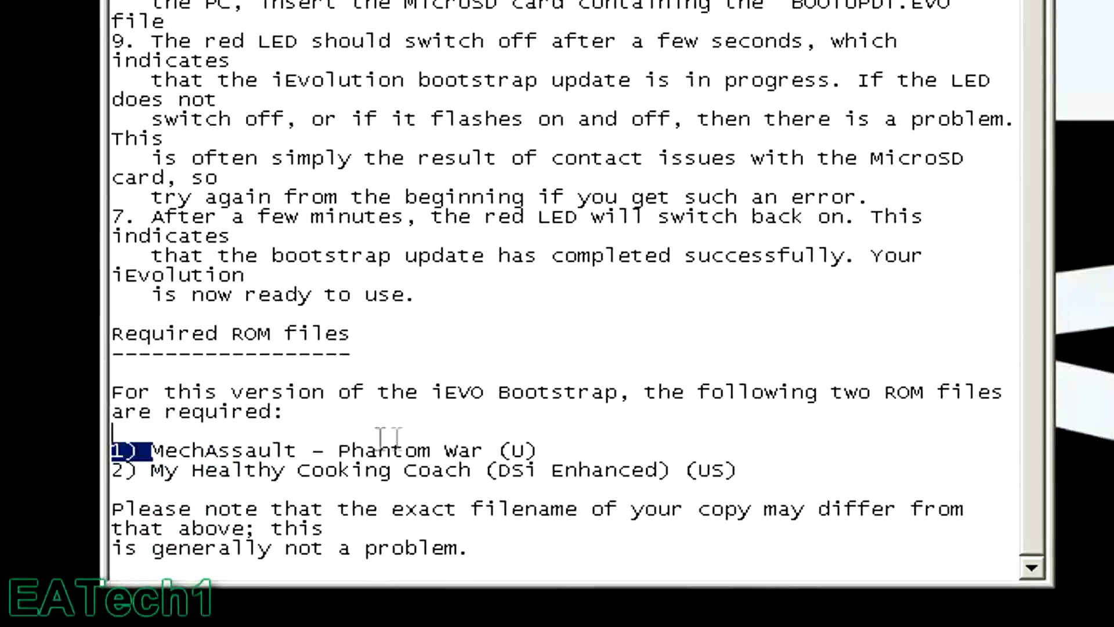
left_click_drag(387, 437, 486, 451)
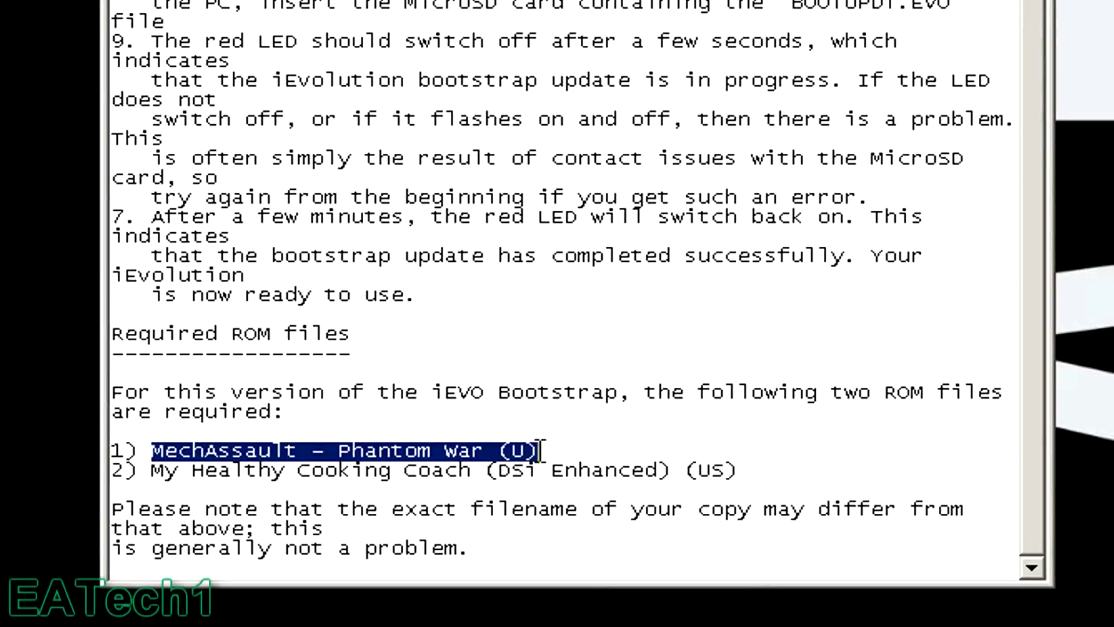
left_click_drag(724, 480, 244, 475)
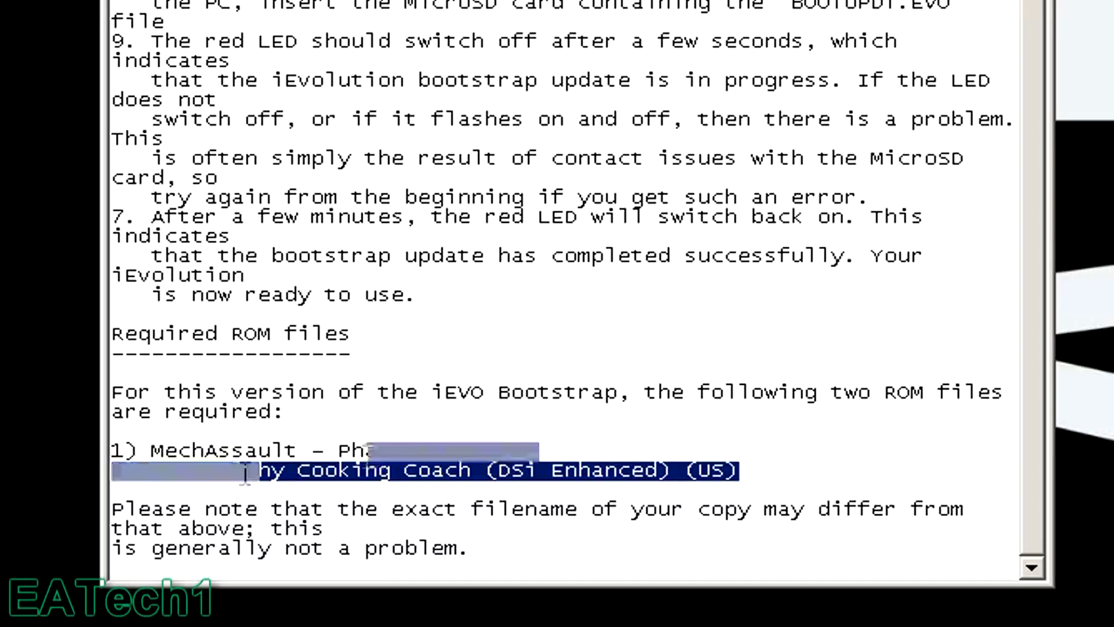
left_click_drag(157, 458, 119, 459)
left_click(168, 450)
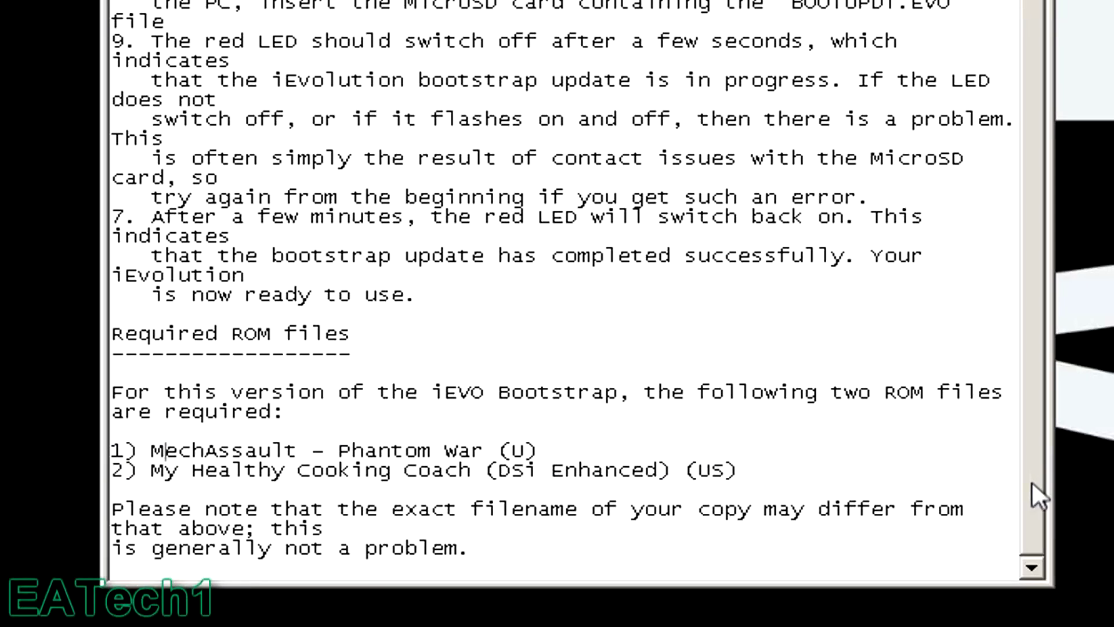
Step: Highlight both required ROM lines together in the readme
scroll(1037, 497, "up", 3)
scroll(1032, 531, "down", 3)
double_click(786, 476)
left_click(784, 473)
left_click_drag(783, 473, 125, 458)
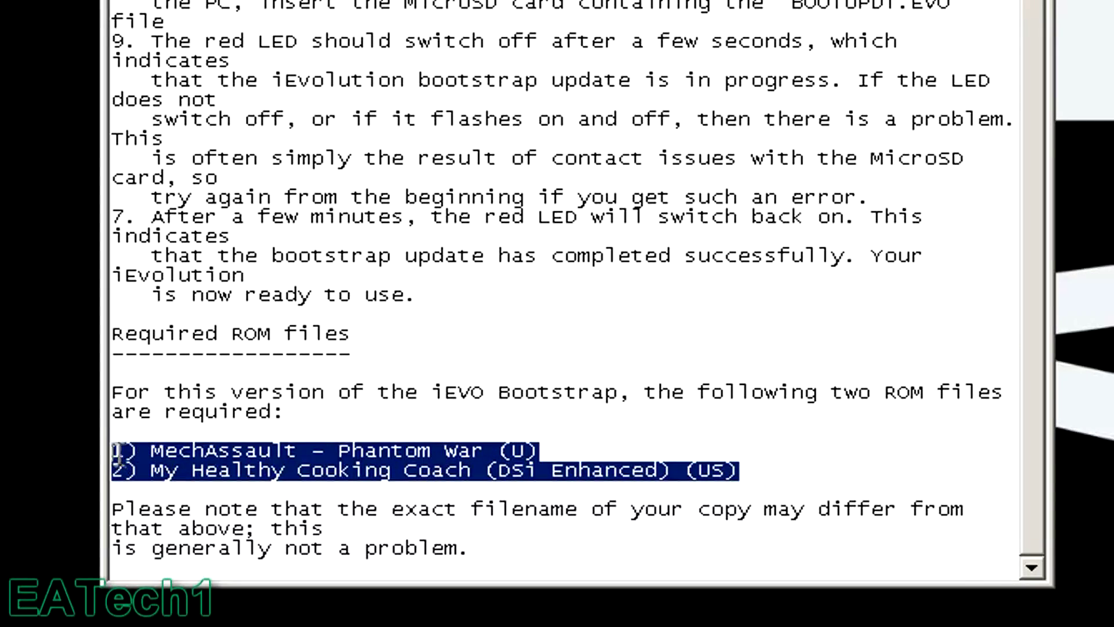
left_click(118, 452)
left_click_drag(115, 452, 745, 463)
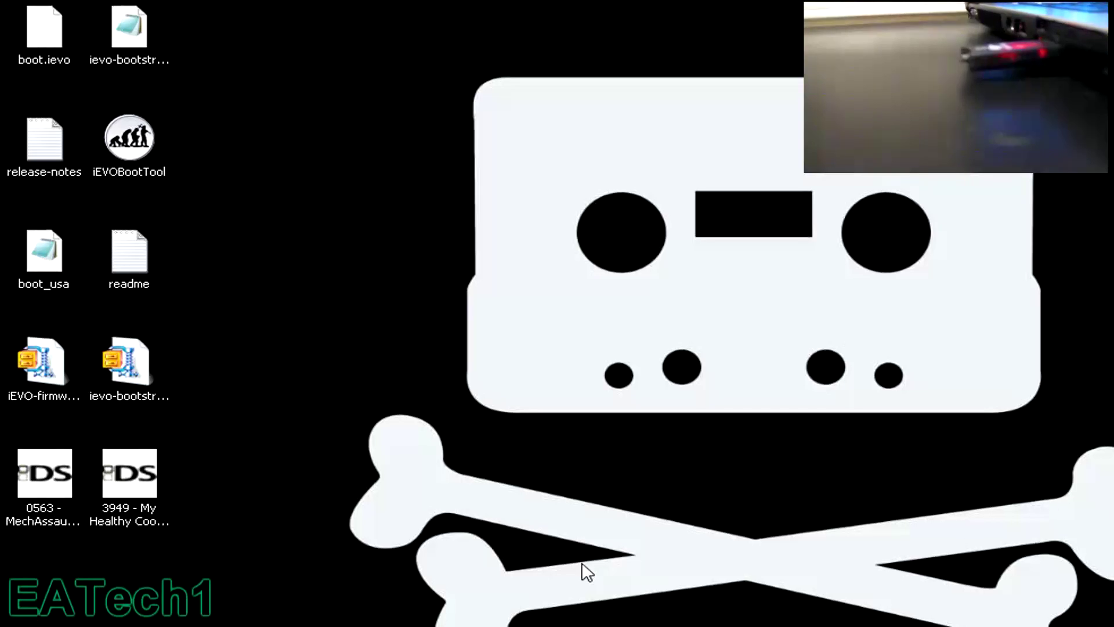
Step: Check the MechAssault and My Healthy Cooking Coach ROM file names, then launch iEVOBootTool
mouse_move(215, 510)
left_mouse_down()
mouse_move(126, 482)
mouse_move(15, 470)
left_mouse_up()
left_click(165, 473)
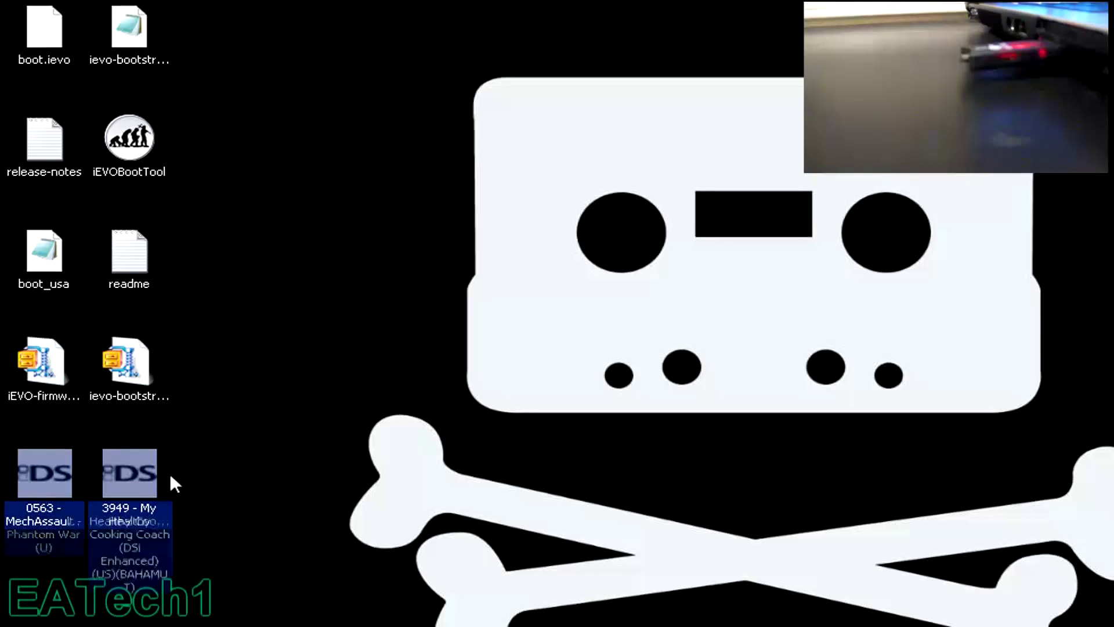
left_click(39, 465)
left_click(136, 460)
left_click(58, 465)
left_click(189, 451)
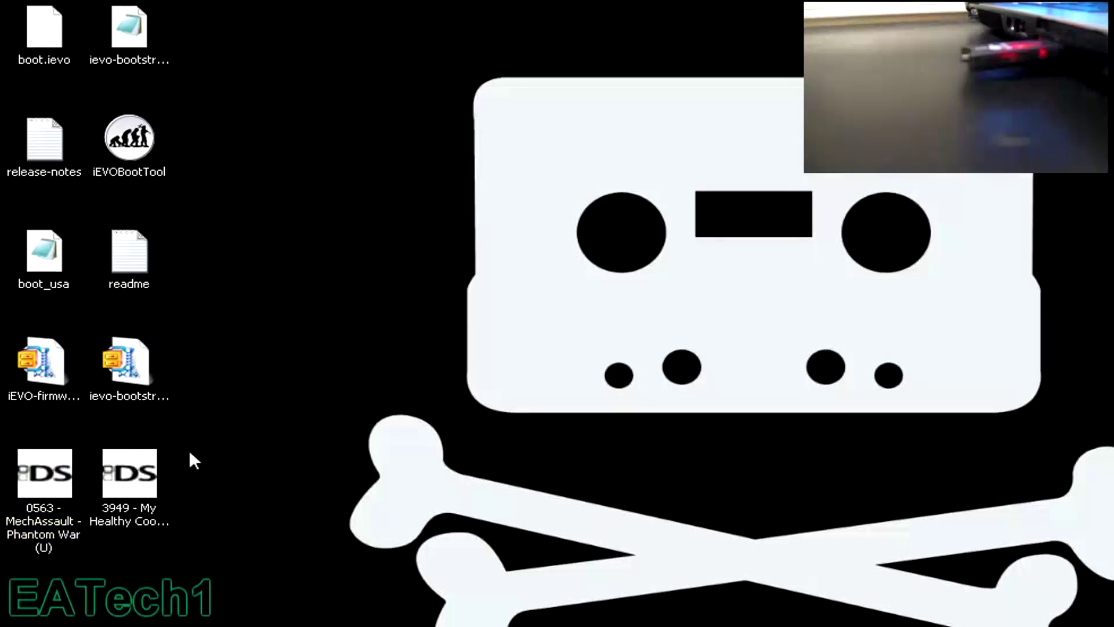
left_click(134, 149)
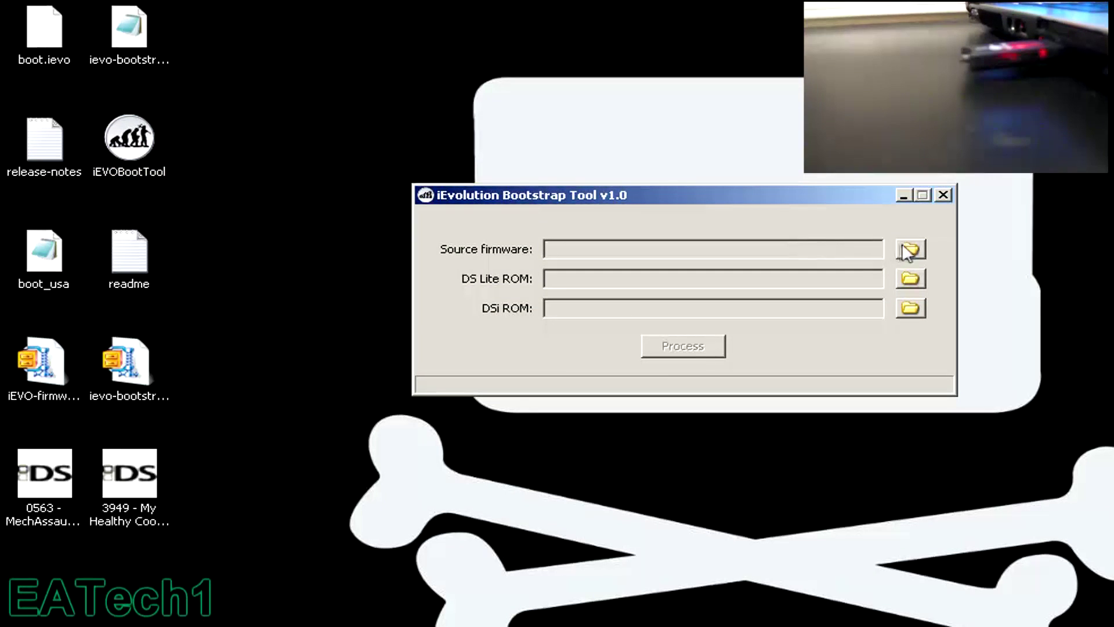
Step: Set the source firmware to ievo-bootstrap-1.0-USA
left_click(910, 249)
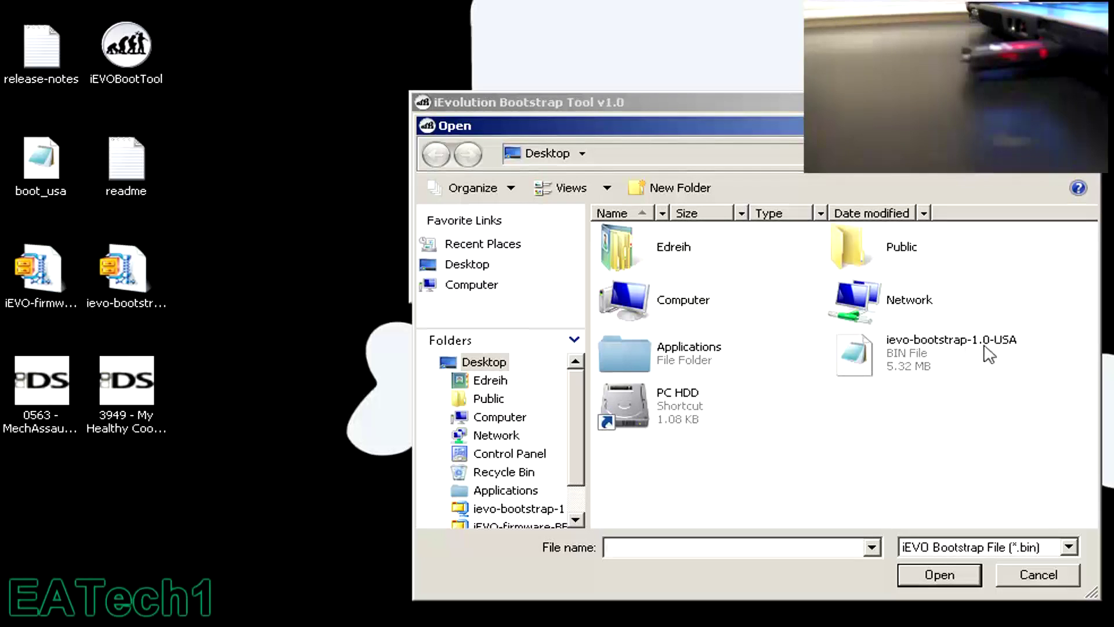
left_click(896, 349)
left_click(923, 576)
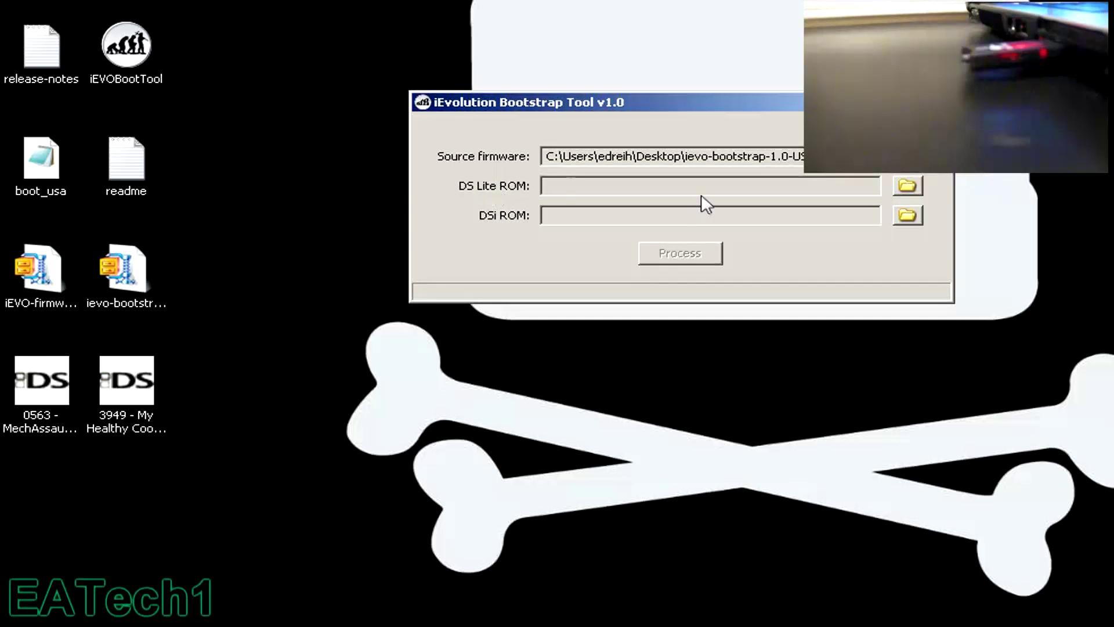
Step: Choose MechAssault as the DS Lite ROM and My Healthy Cooking Coach as the DSi ROM
left_click(916, 184)
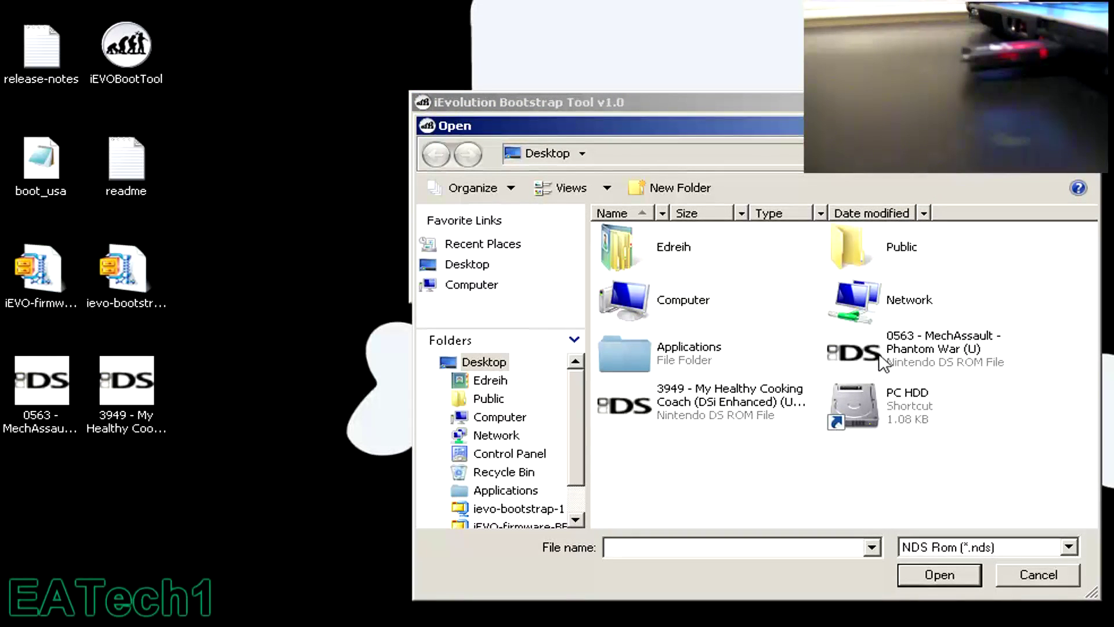
left_click(933, 346)
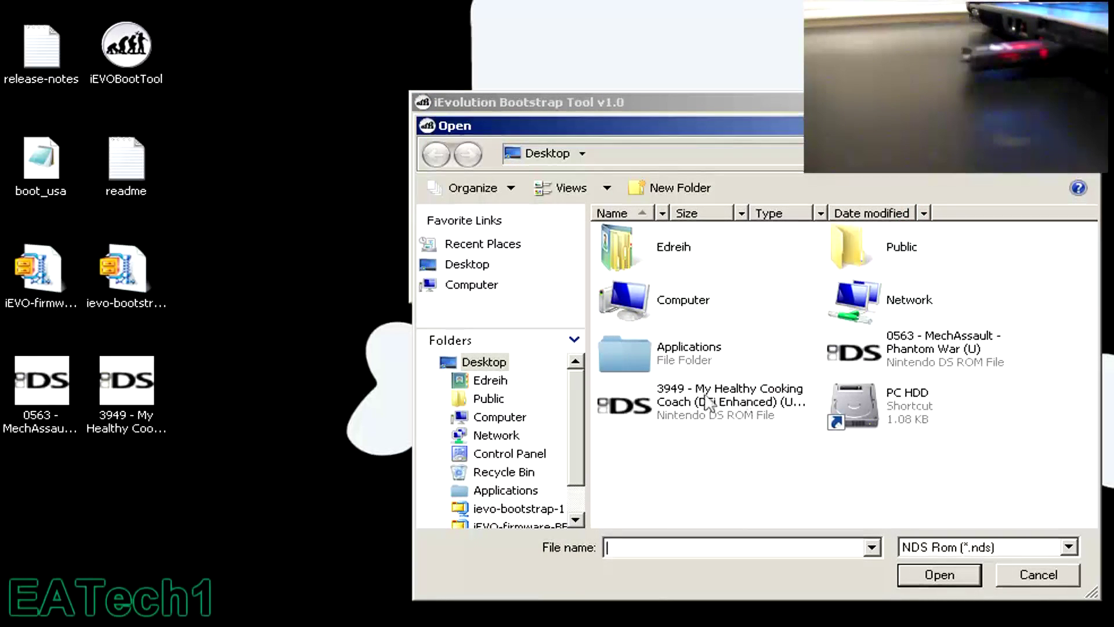
left_click(707, 402)
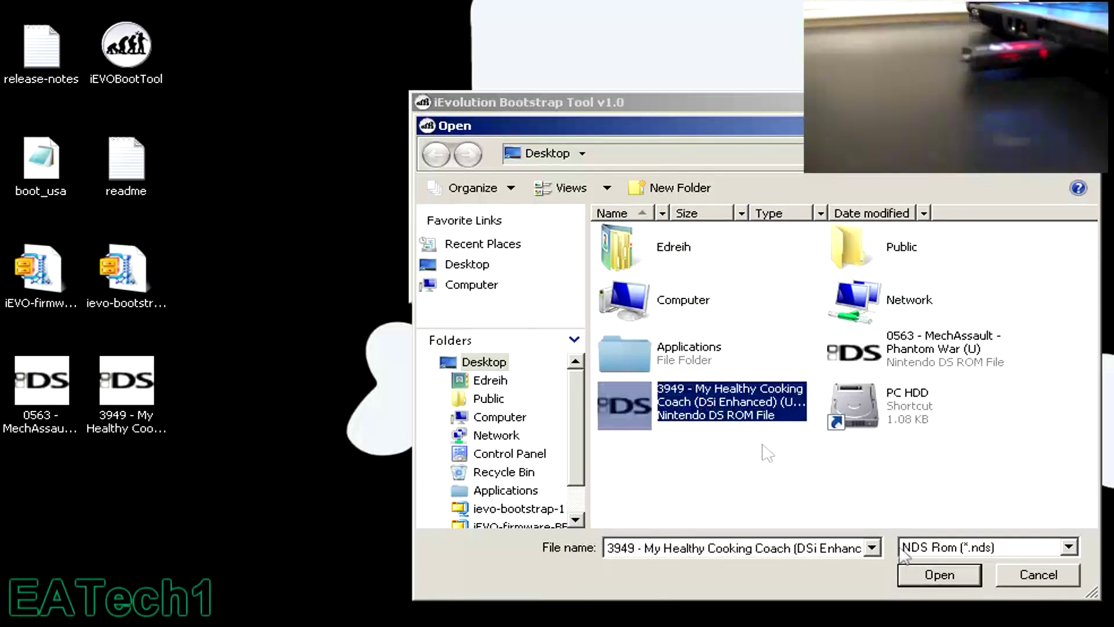
left_click(940, 575)
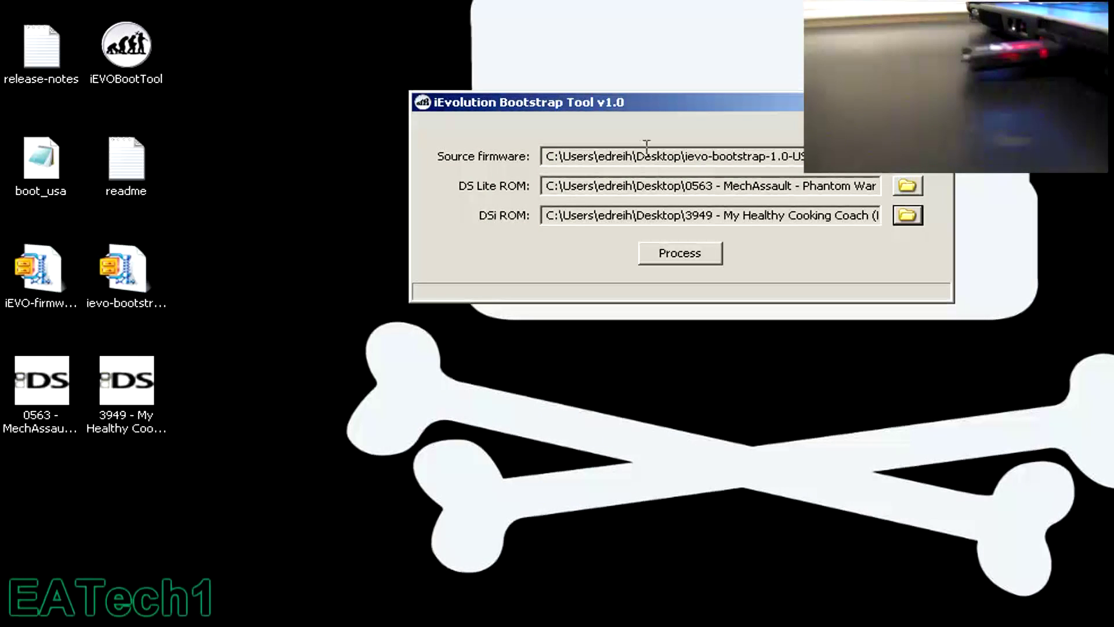
left_click_drag(623, 109, 527, 105)
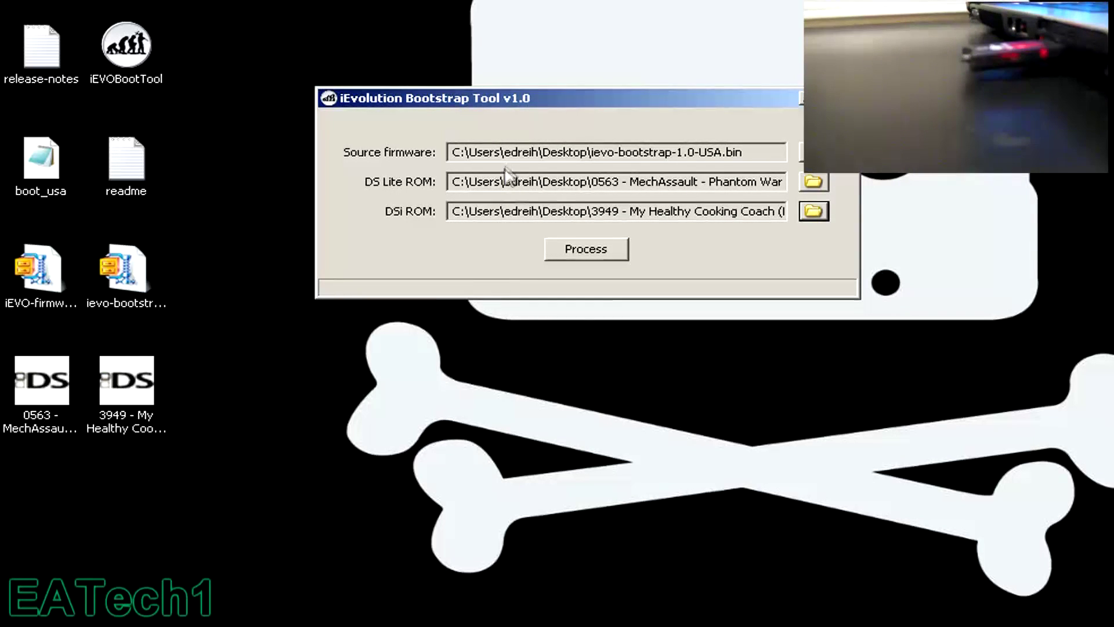
Step: Process the firmware into BOOTUPDT.EVO, then try opening it and move its desktop icon aside
left_click(584, 249)
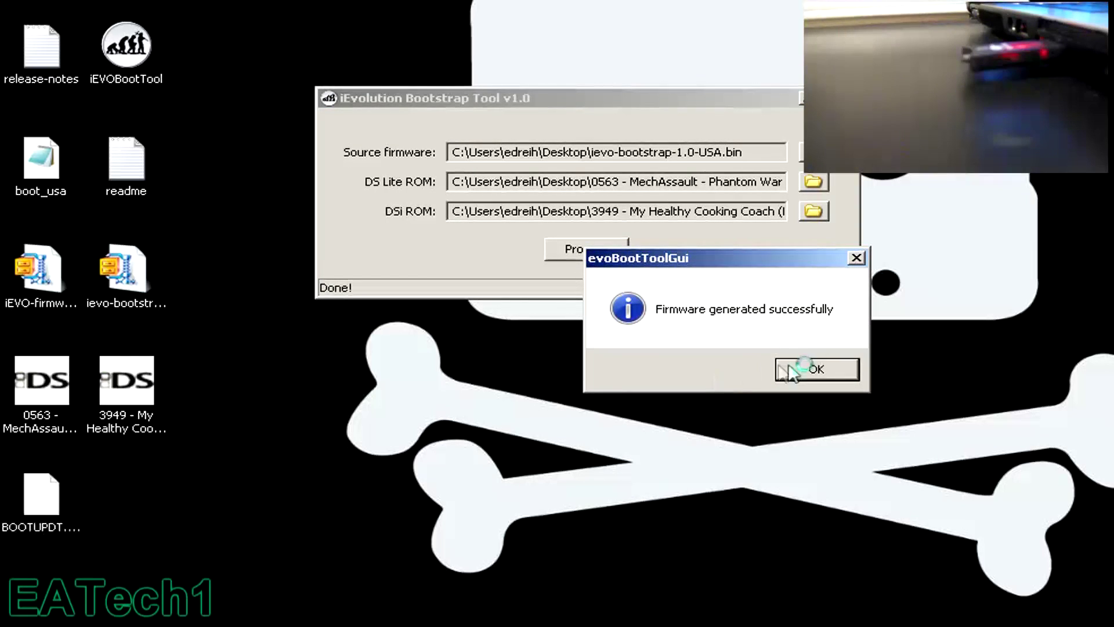
left_click(801, 367)
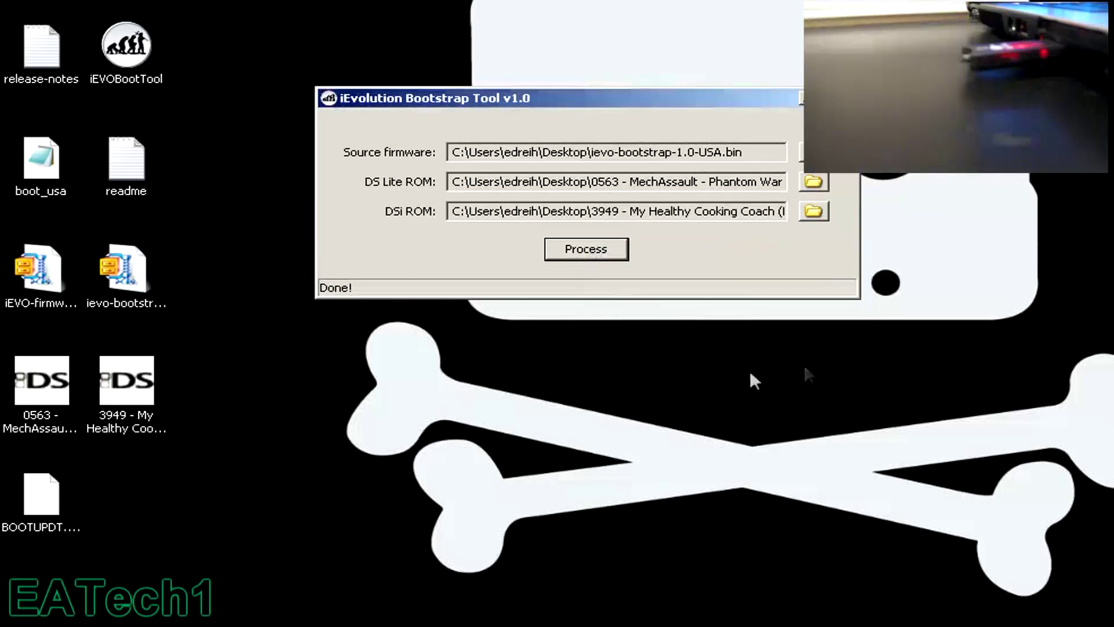
left_click(30, 500)
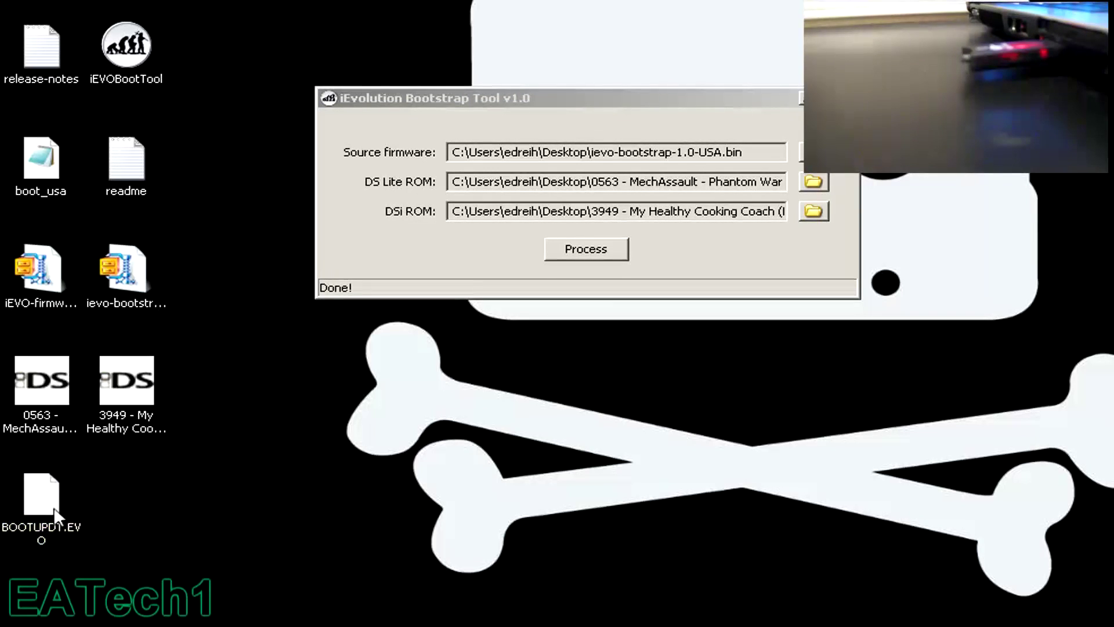
double_click(55, 498)
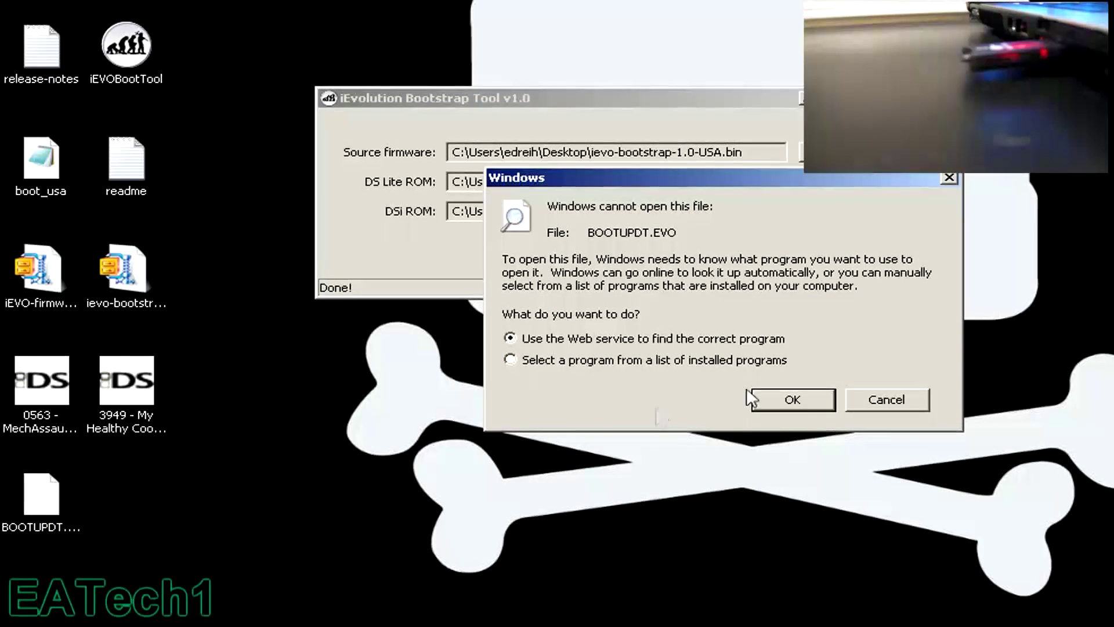
left_click(795, 399)
left_click_drag(44, 496, 270, 482)
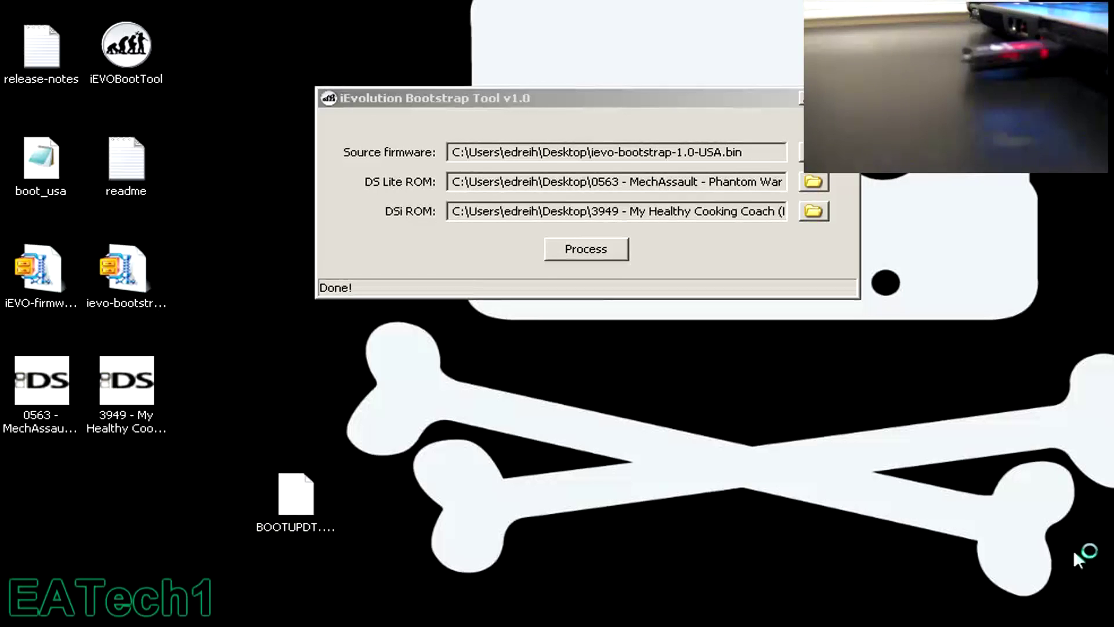
Step: Open the Storage (F:) drive and permanently delete boot.ievo from it
left_click(806, 371)
double_click(769, 152)
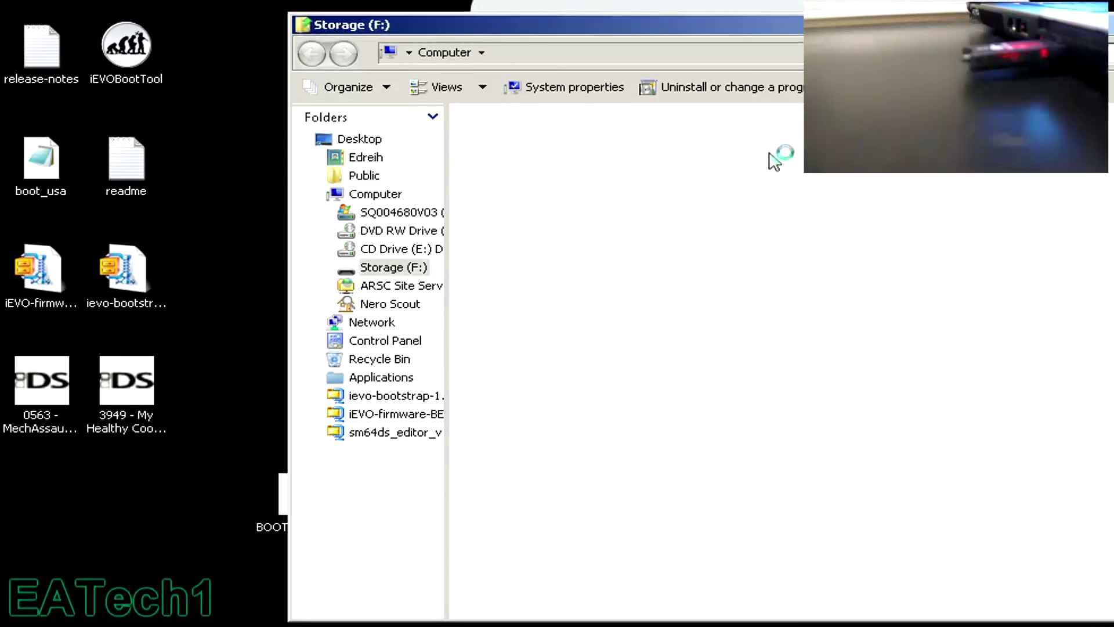
left_click_drag(622, 40, 802, 53)
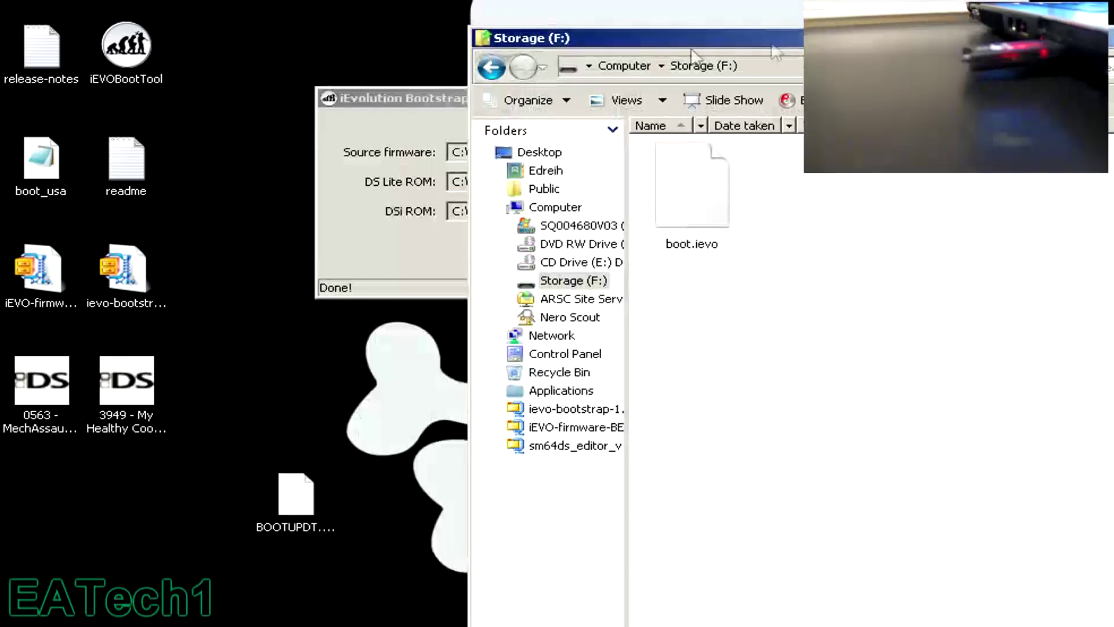
left_click(397, 434)
left_click(617, 281)
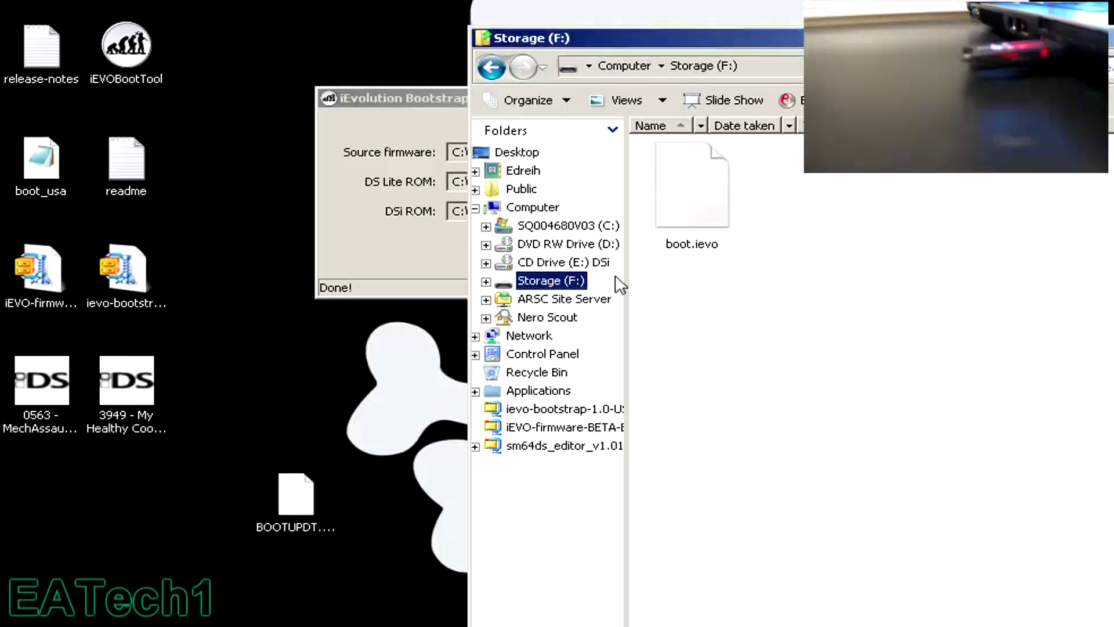
left_click(713, 211)
key("Delete")
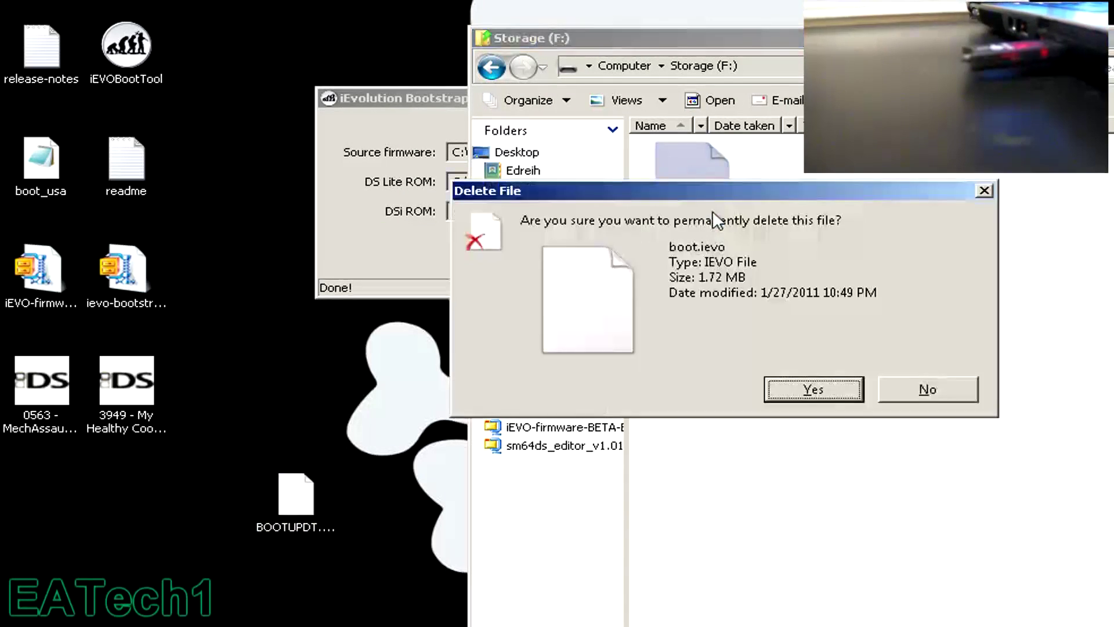
key("Return")
Step: Copy BOOTUPDT.EVO from the desktop onto the Storage (F:) drive
left_click(294, 494)
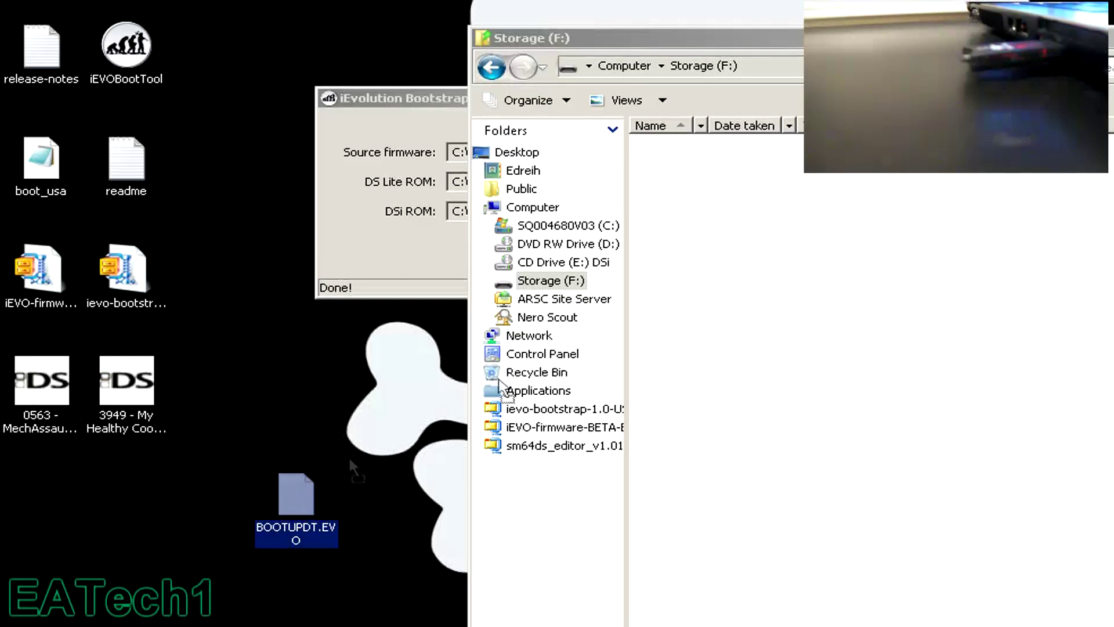
left_click_drag(499, 380, 723, 271)
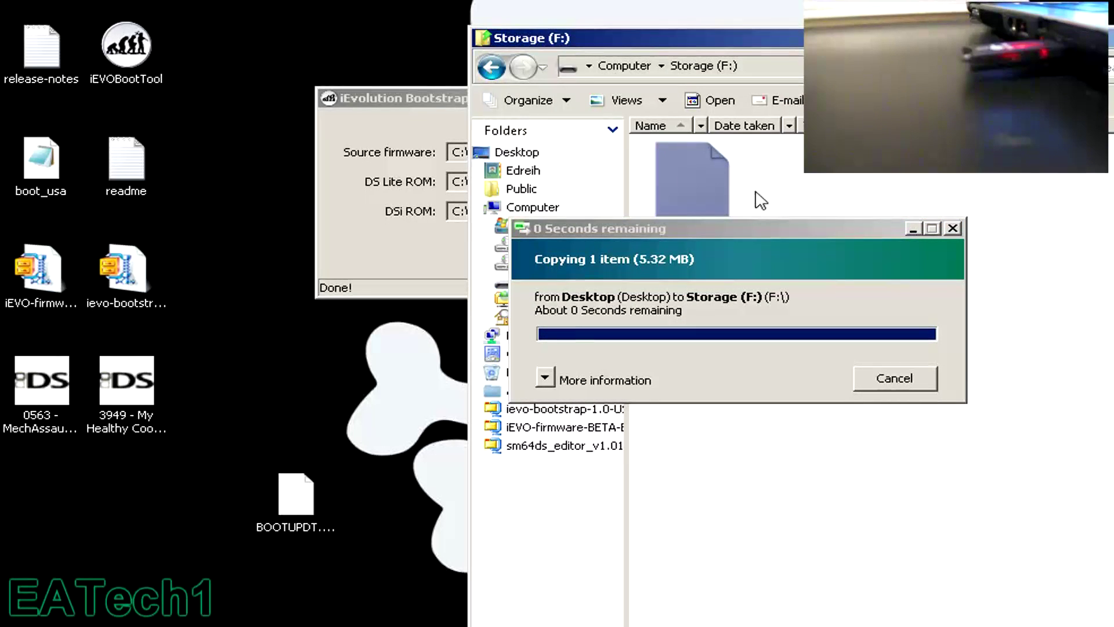
left_click(811, 262)
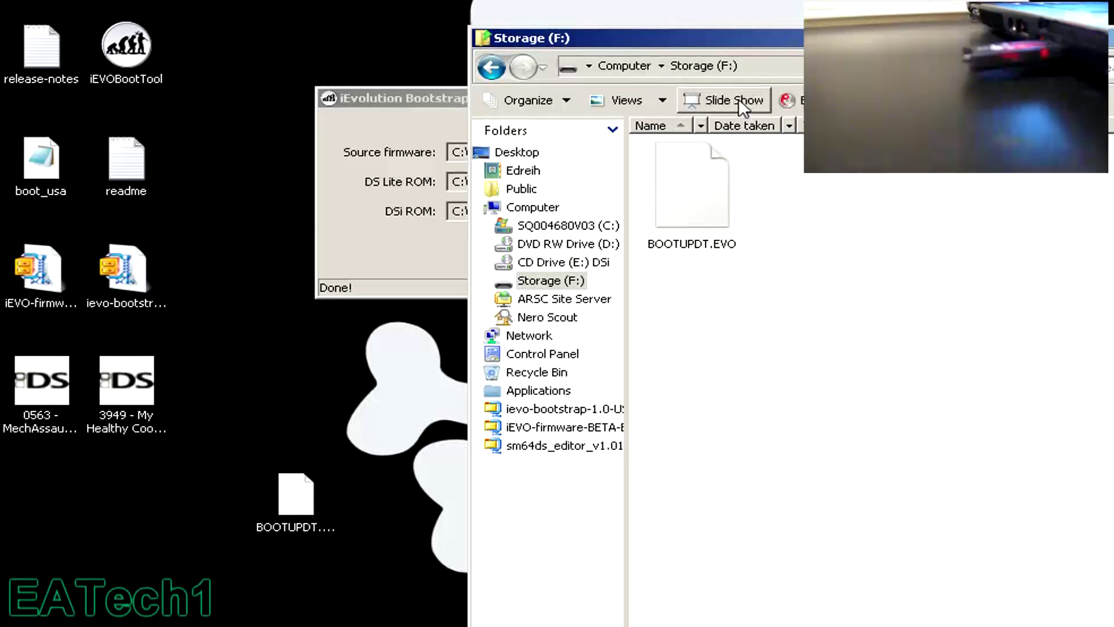
left_click_drag(631, 36, 467, 66)
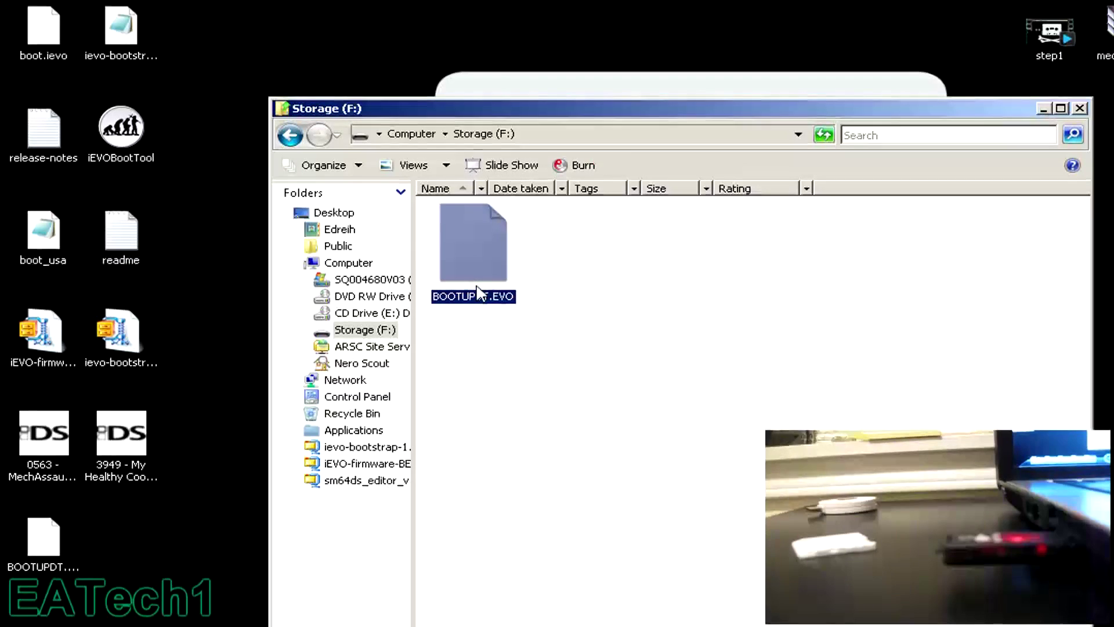
Step: Delete BOOTUPDT.EVO from Storage (F:), select boot.ievo on the desktop, and close the drive window
key("Delete")
key("Return")
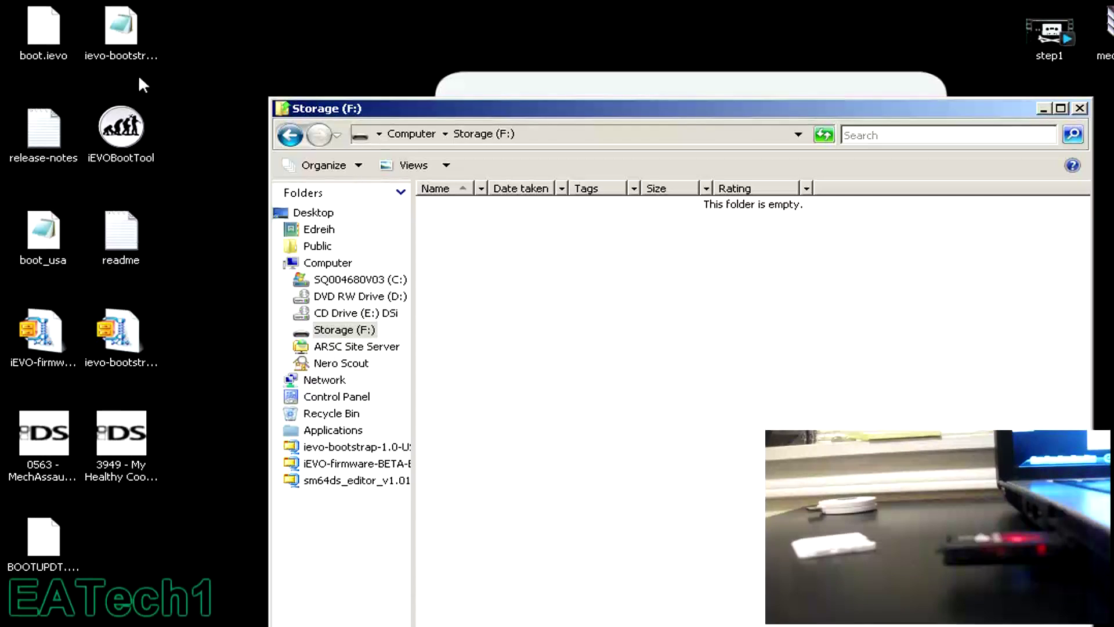
left_click(53, 51)
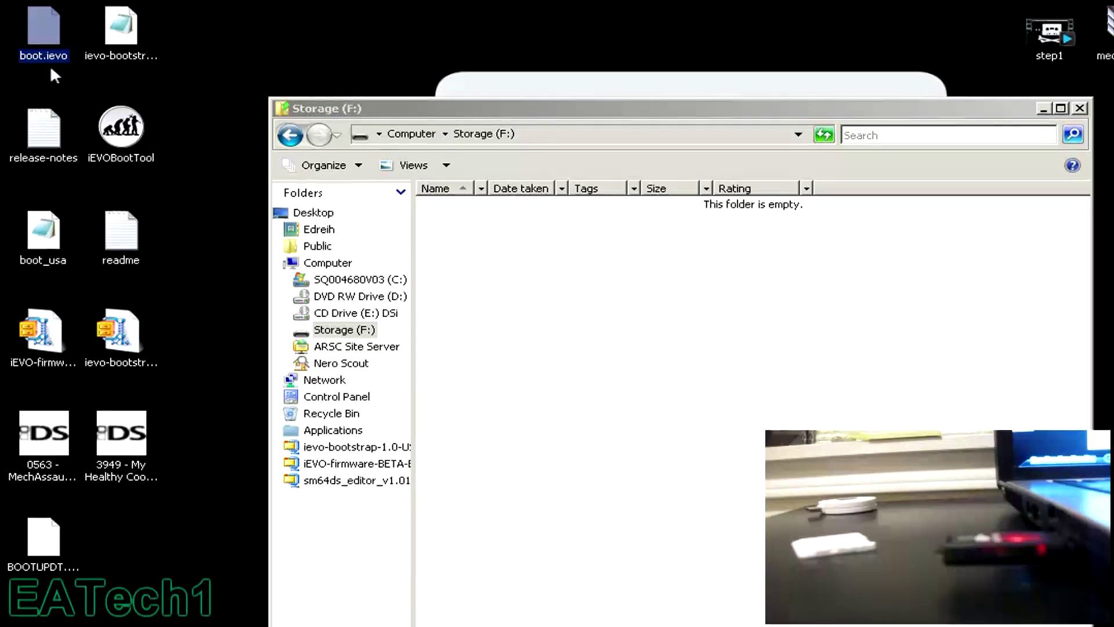
left_click(50, 65)
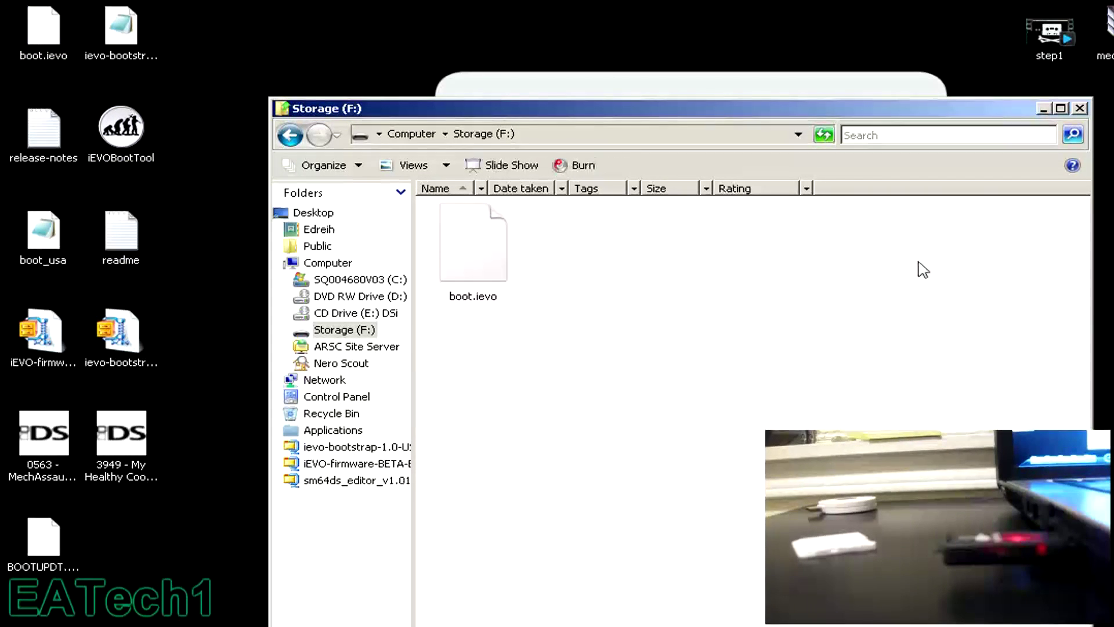
left_click(1080, 109)
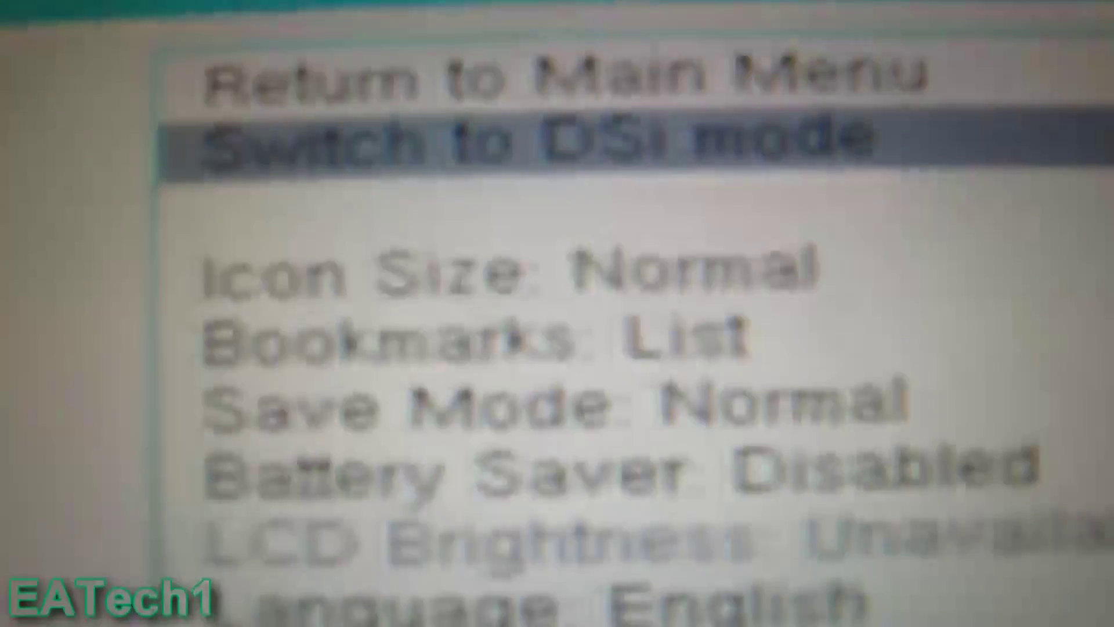
Step: Scroll the settings past DSi mode to Battery Saver, then enter the Media section
key("Down")
key("Down")
key("Down")
key("Down")
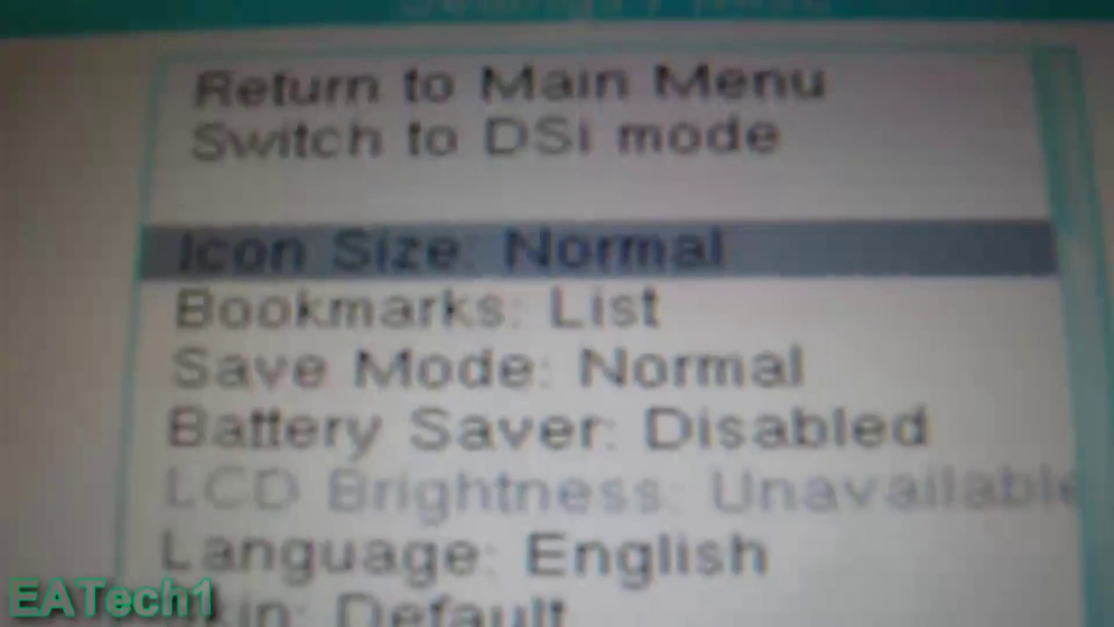
key("Down")
key("Down")
key("Down")
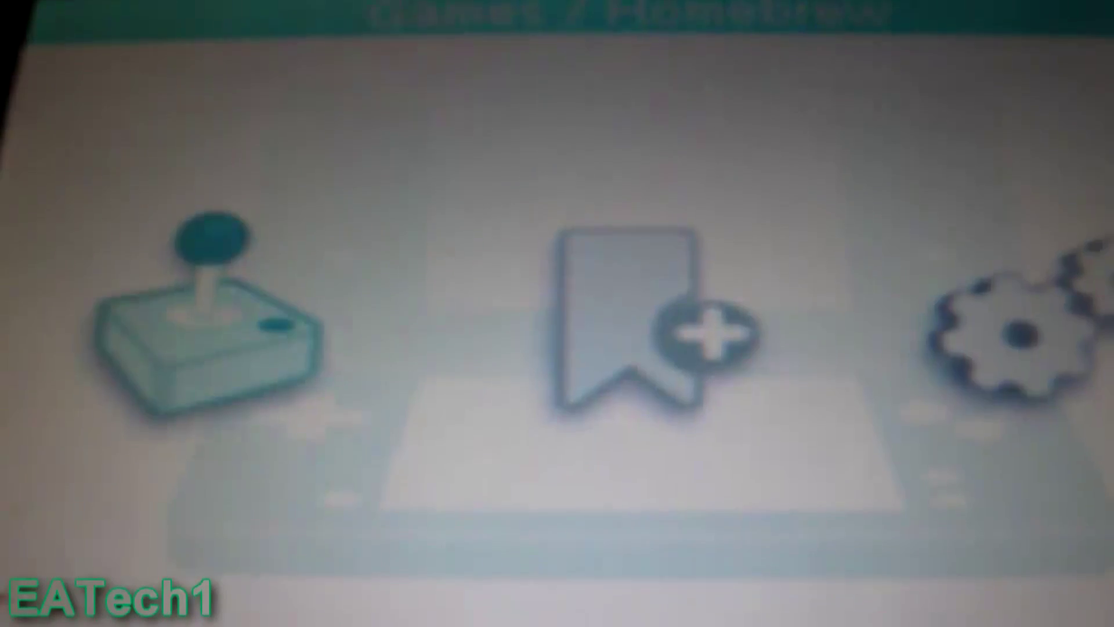
key("Return")
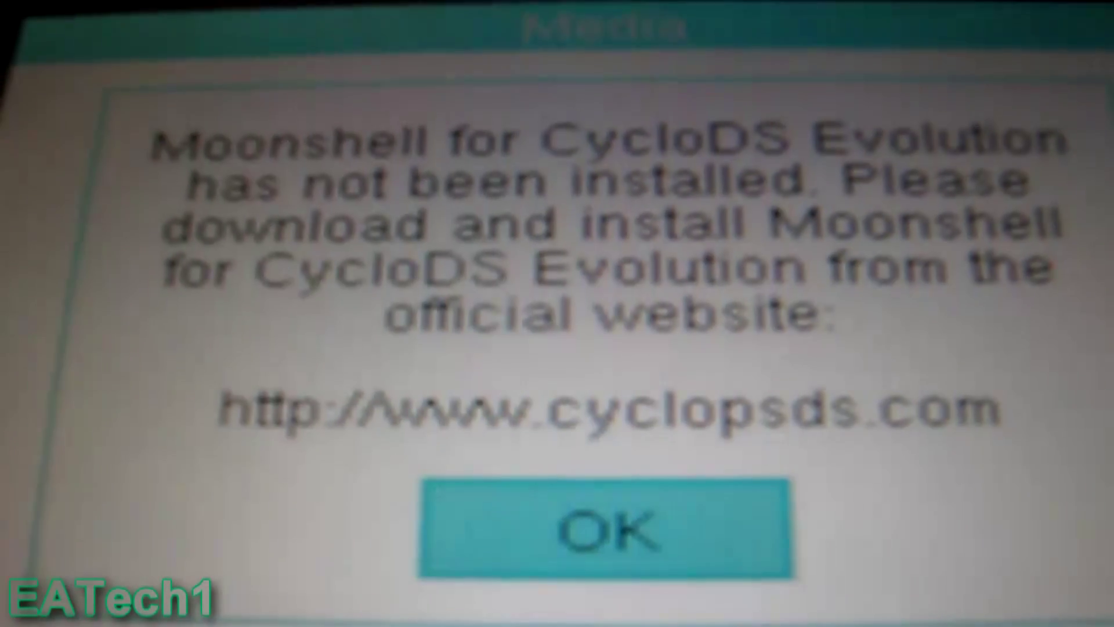